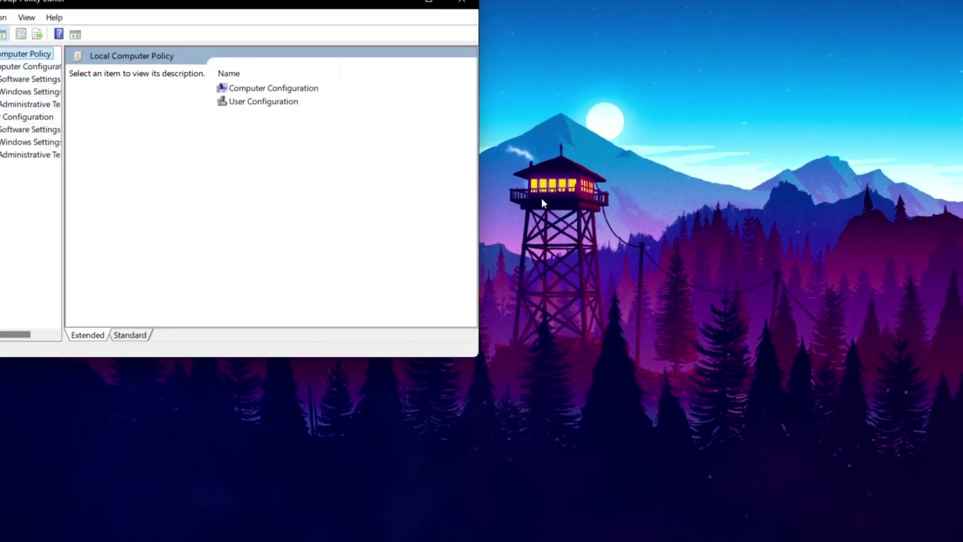
# - Open the Power Throttling Settings folder under Computer Configuration > Administrative Templates > System > Power Management
pyautogui.moveTo(202, 4); pyautogui.dragTo(483, 104)
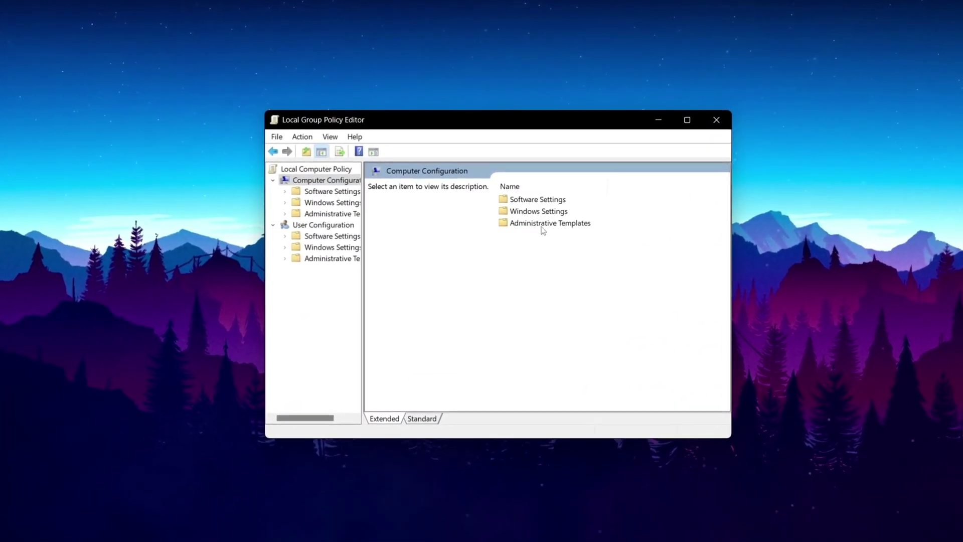
pyautogui.doubleClick(541, 224)
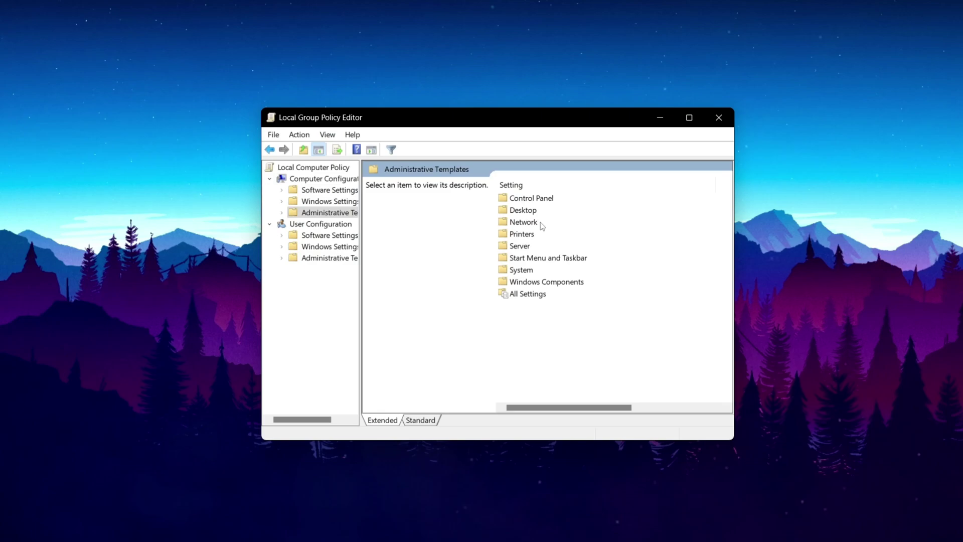
pyautogui.doubleClick(535, 282)
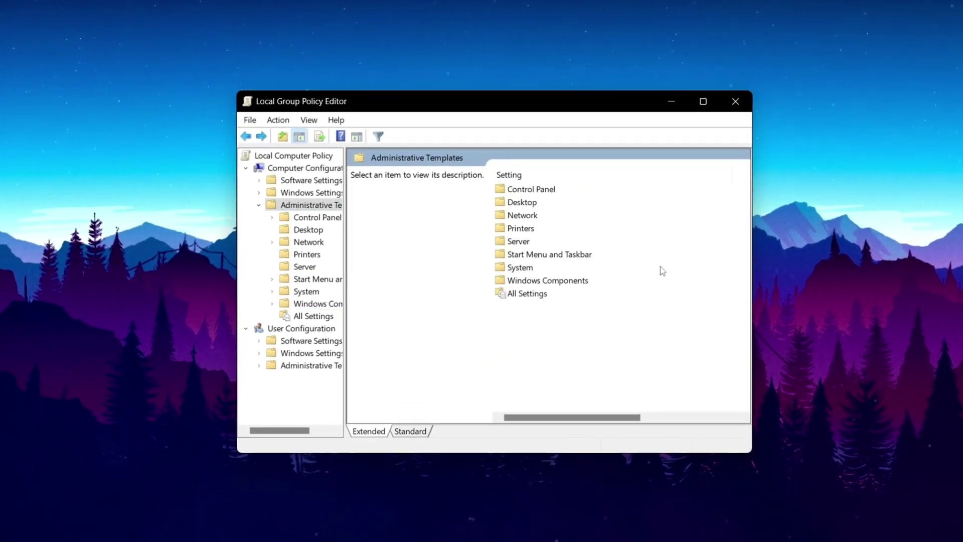
pyautogui.doubleClick(517, 266)
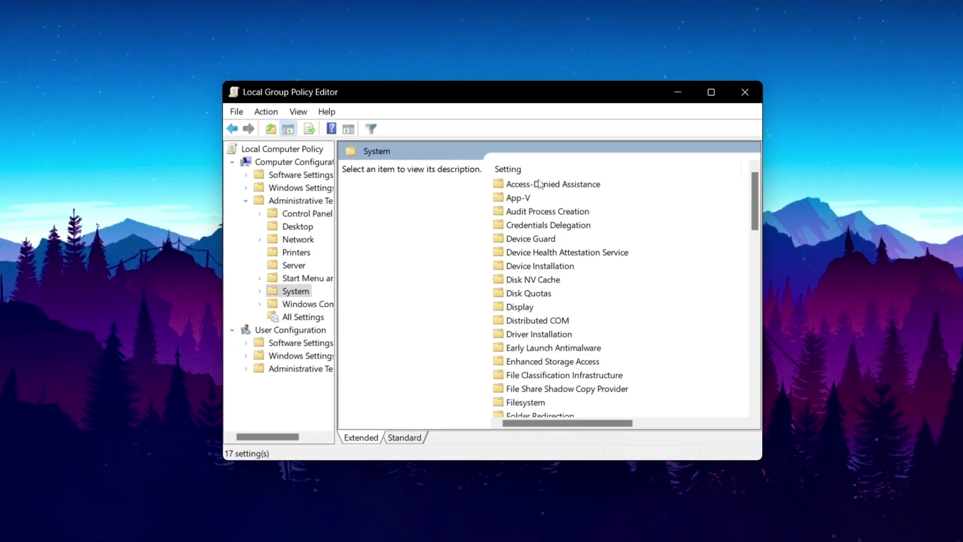
pyautogui.scroll(-7, 573, 239)
pyautogui.scroll(-1, 575, 241)
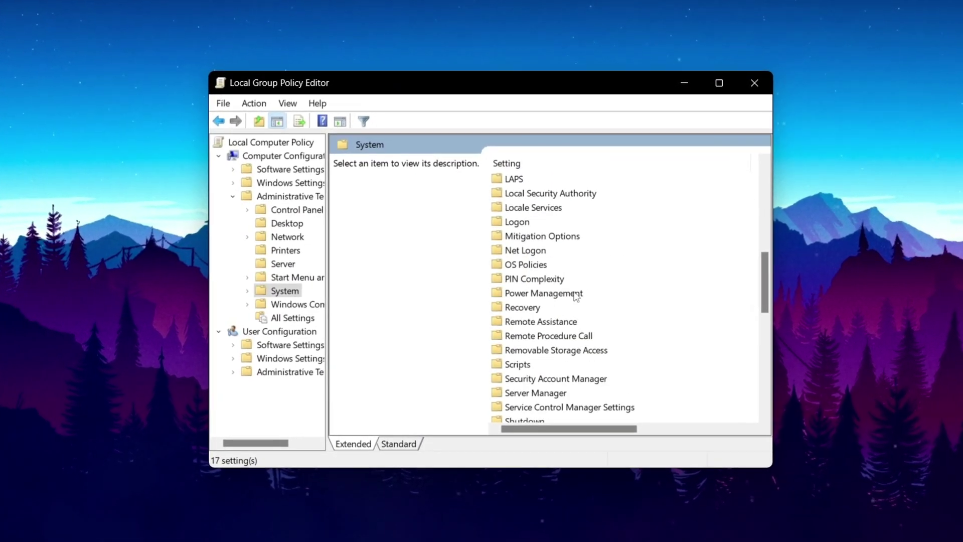
pyautogui.doubleClick(535, 294)
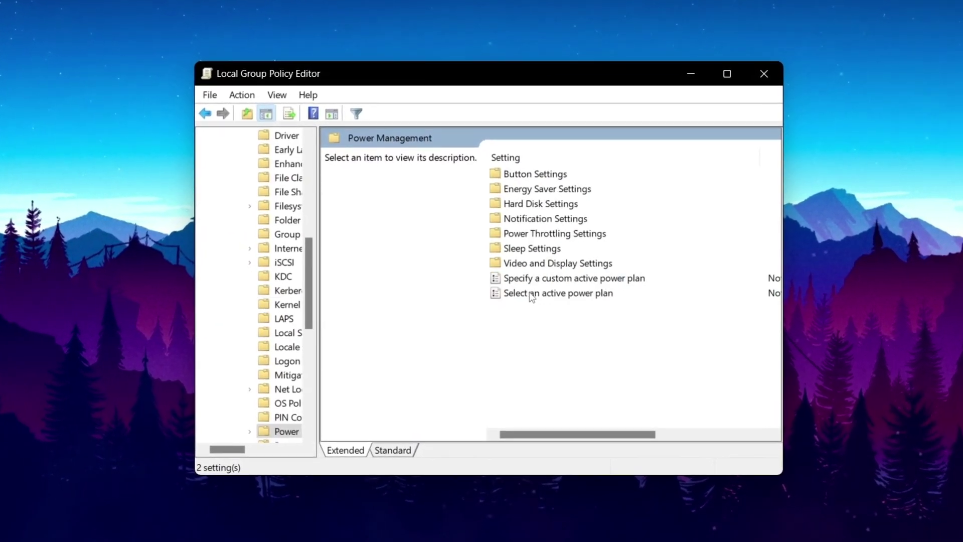
pyautogui.doubleClick(524, 233)
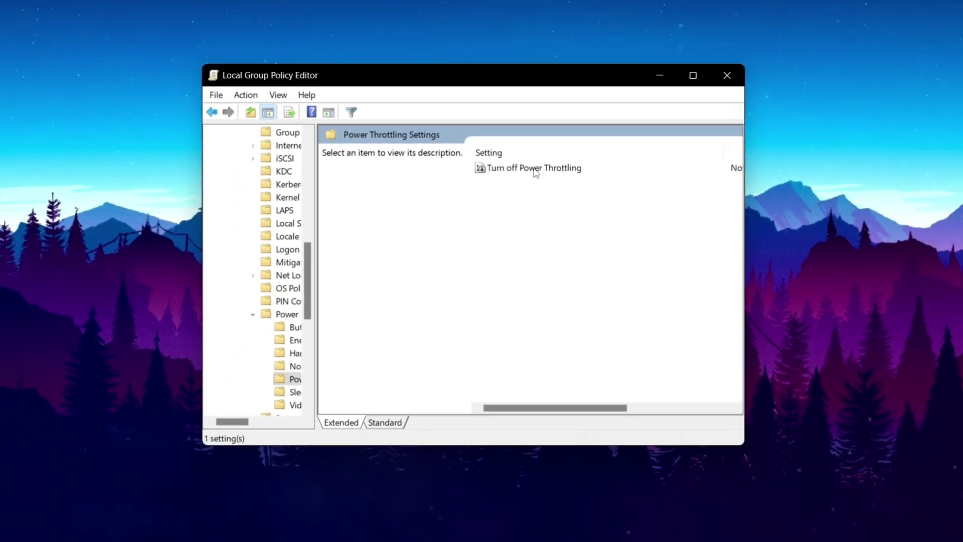
# - Set the Turn off Power Throttling policy to Enabled and apply it
pyautogui.click(557, 168)
pyautogui.doubleClick(492, 178)
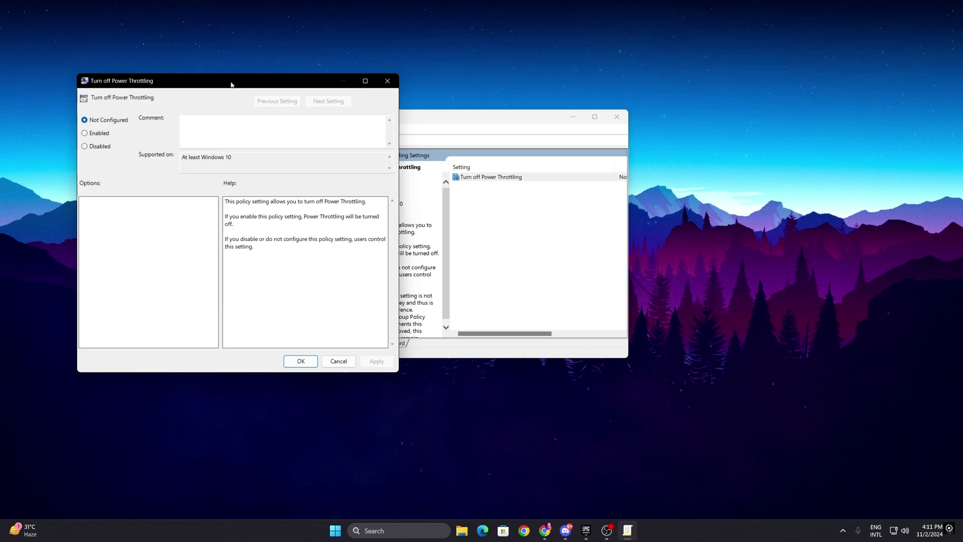
pyautogui.moveTo(230, 84); pyautogui.dragTo(463, 113)
pyautogui.click(336, 163)
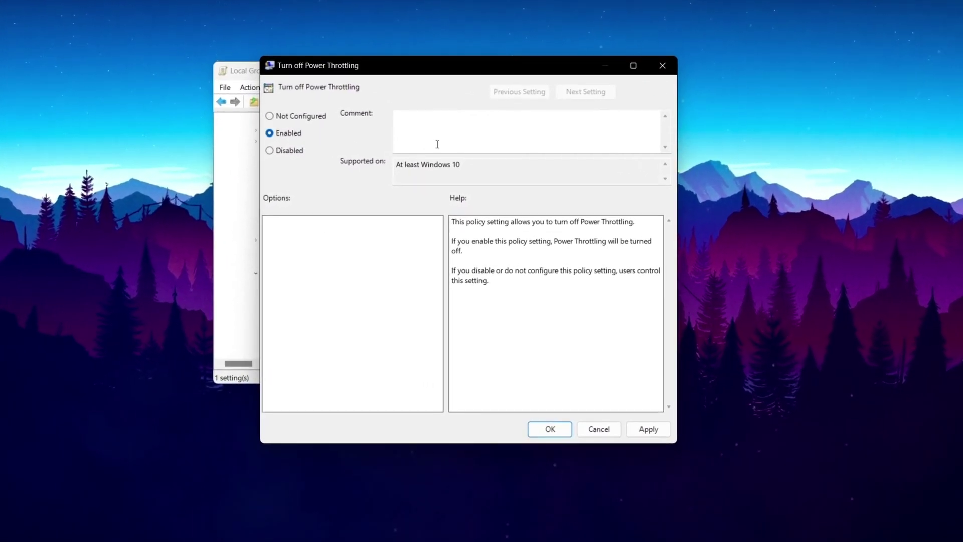
pyautogui.click(648, 429)
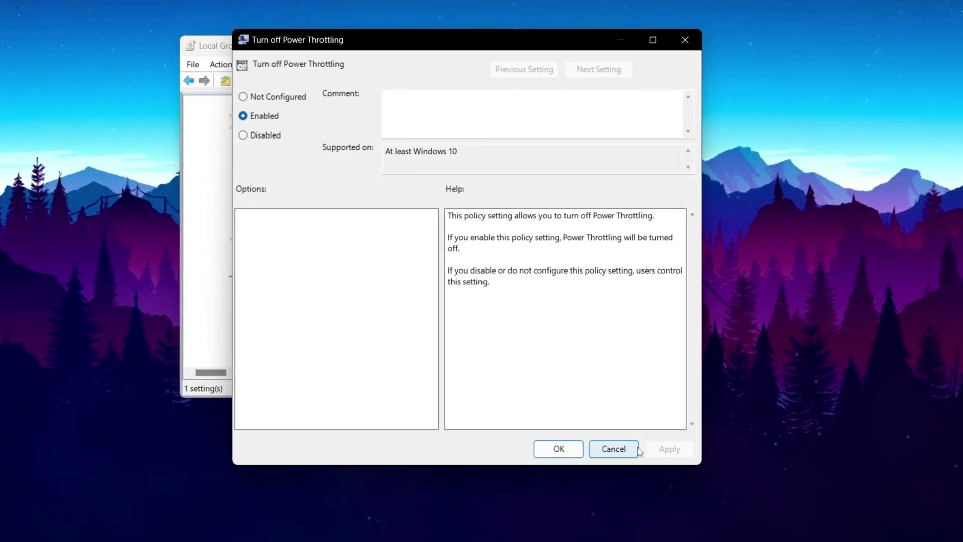
pyautogui.click(559, 448)
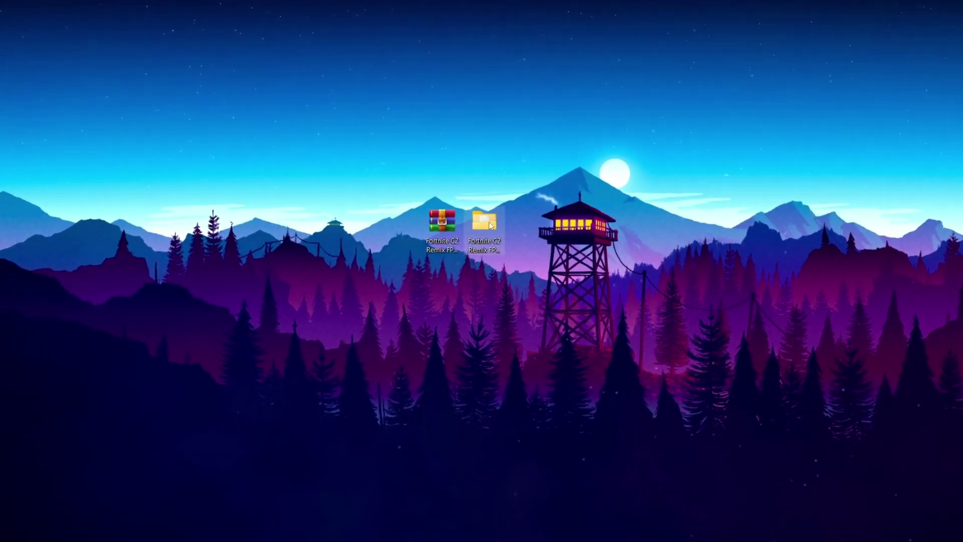
# - Open the Additional Tweaks folder inside the Fortnite C2 Remix FPS Boost Pack folder on the desktop
pyautogui.click(445, 217)
pyautogui.doubleClick(444, 213)
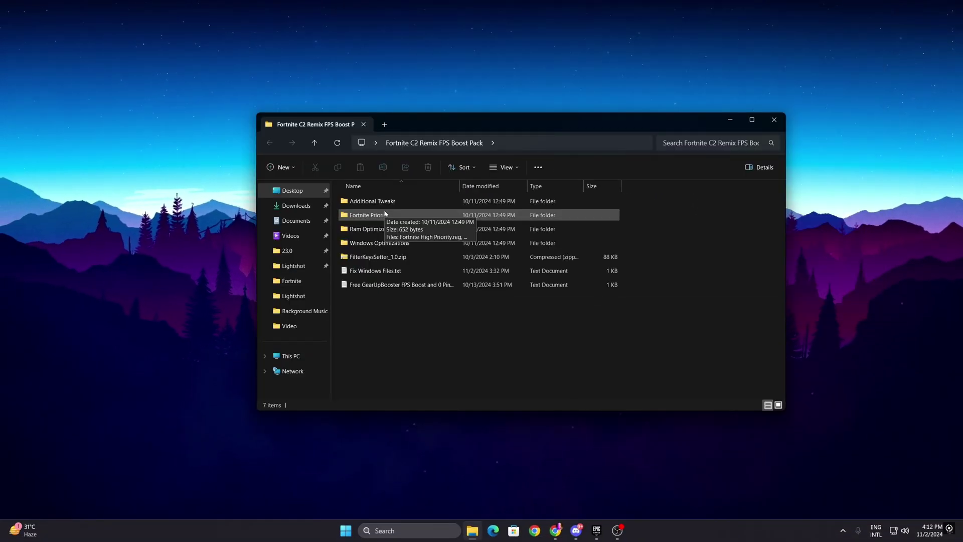
pyautogui.doubleClick(384, 200)
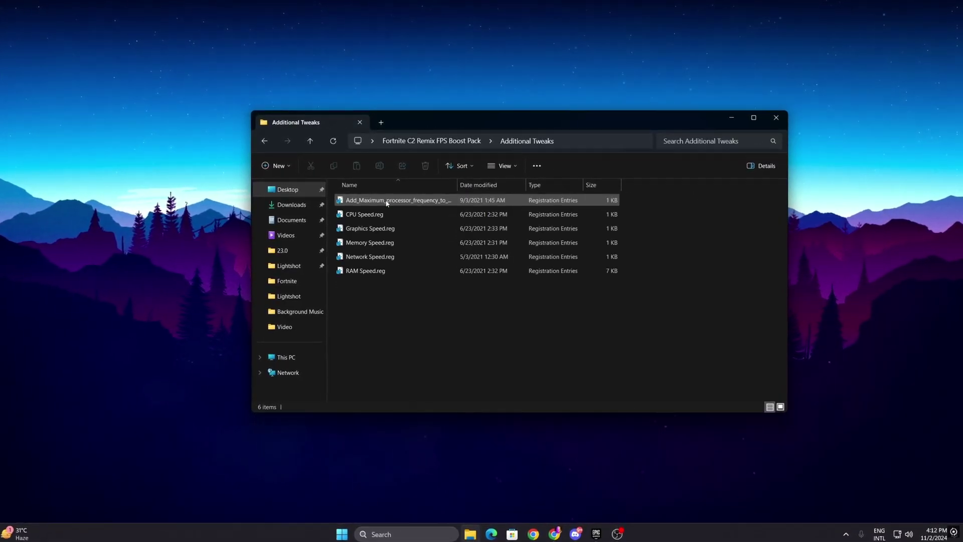
pyautogui.moveTo(645, 199); pyautogui.dragTo(402, 272)
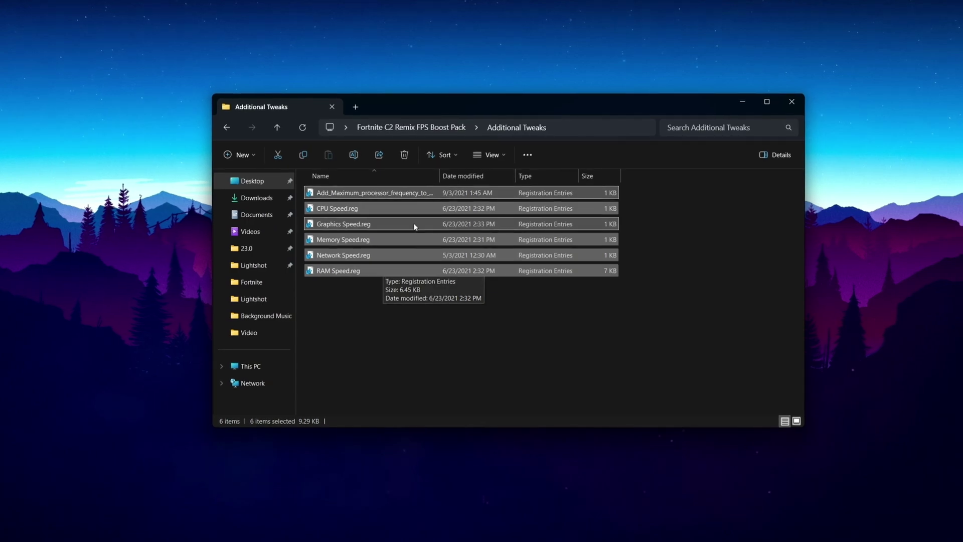
pyautogui.click(401, 228)
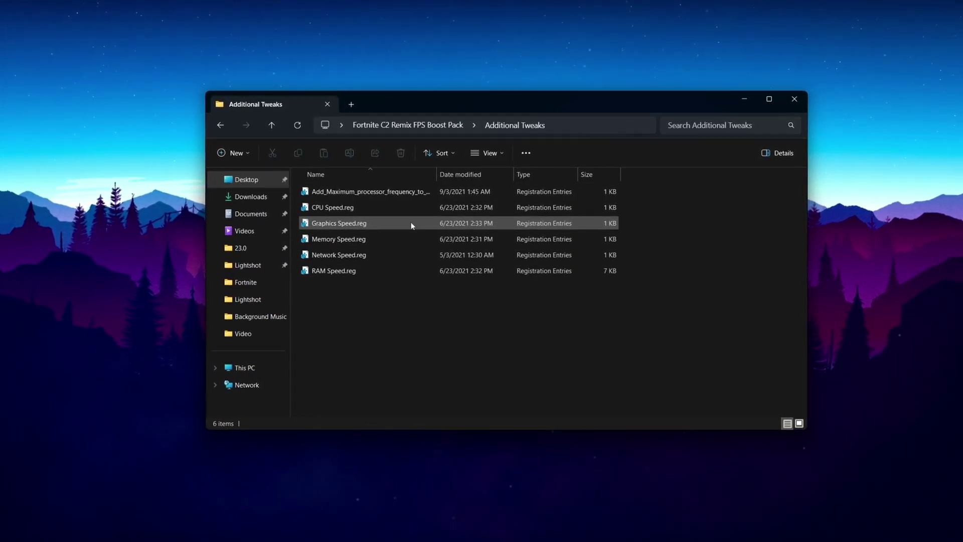
# - Merge Add_Maximum_processor_frequency_to_Power_Options.reg into the registry, then select all the files in the Additional Tweaks folder
pyautogui.doubleClick(363, 190)
pyautogui.click(462, 376)
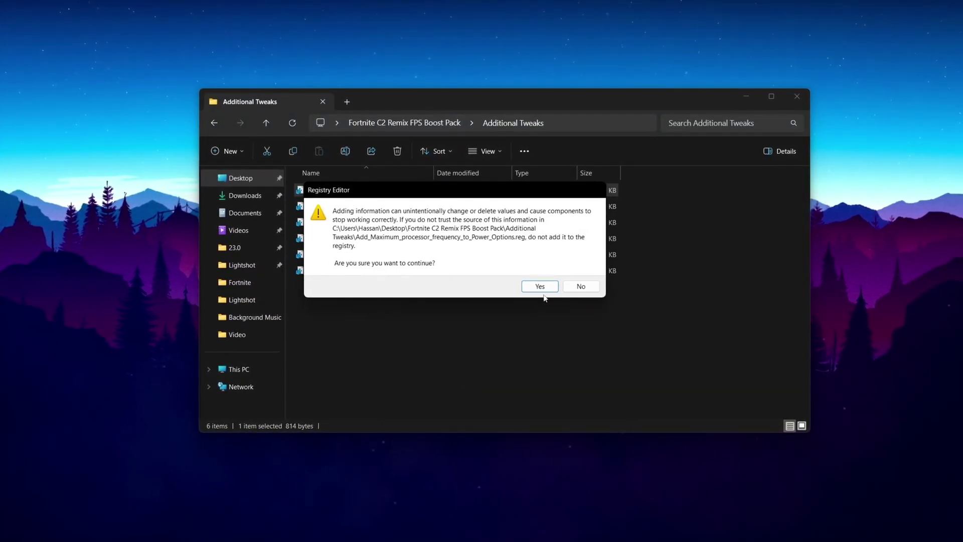
pyautogui.click(541, 287)
pyautogui.click(566, 267)
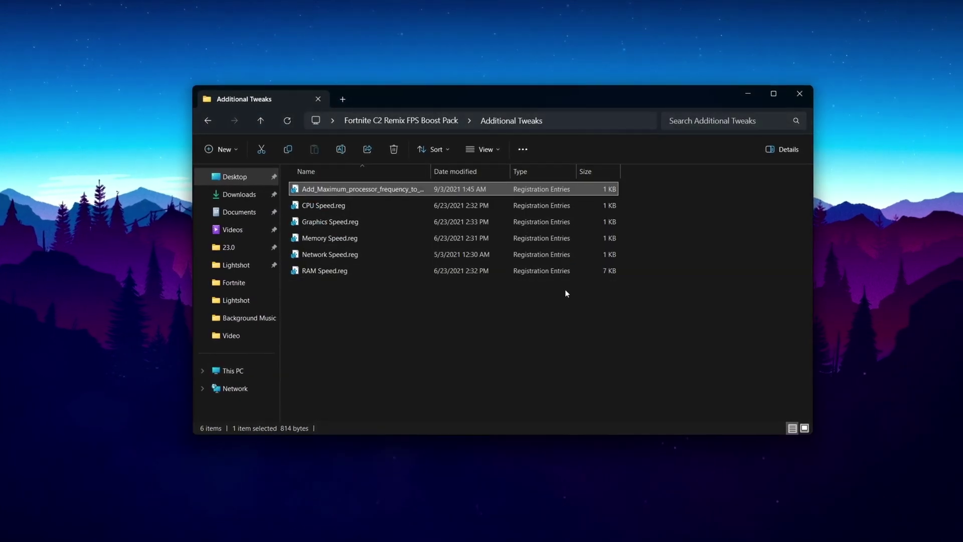
pyautogui.moveTo(643, 196); pyautogui.dragTo(468, 297)
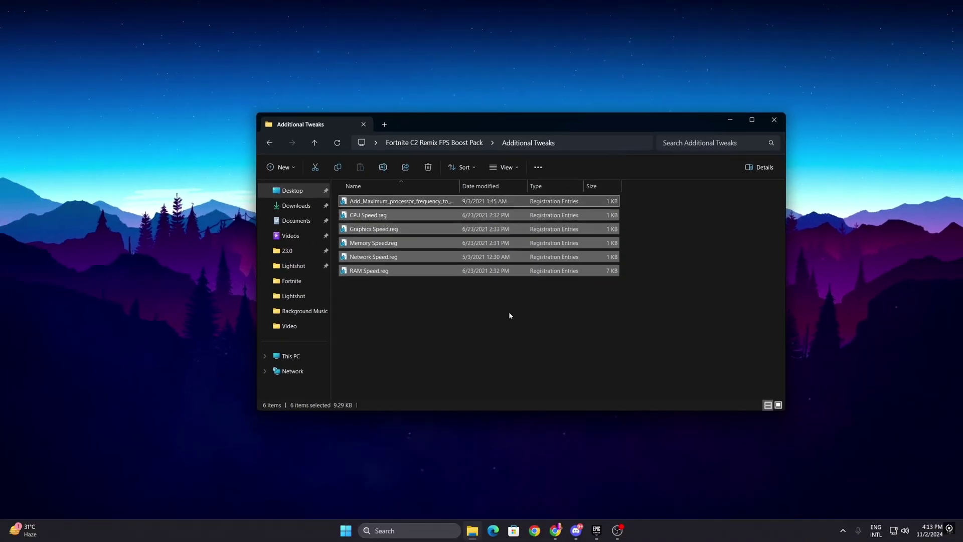
# - Merge Fortnite High Priority.reg from the boost pack's Fortnite Priority folder into the registry
pyautogui.hotkey('alt', 'Left')
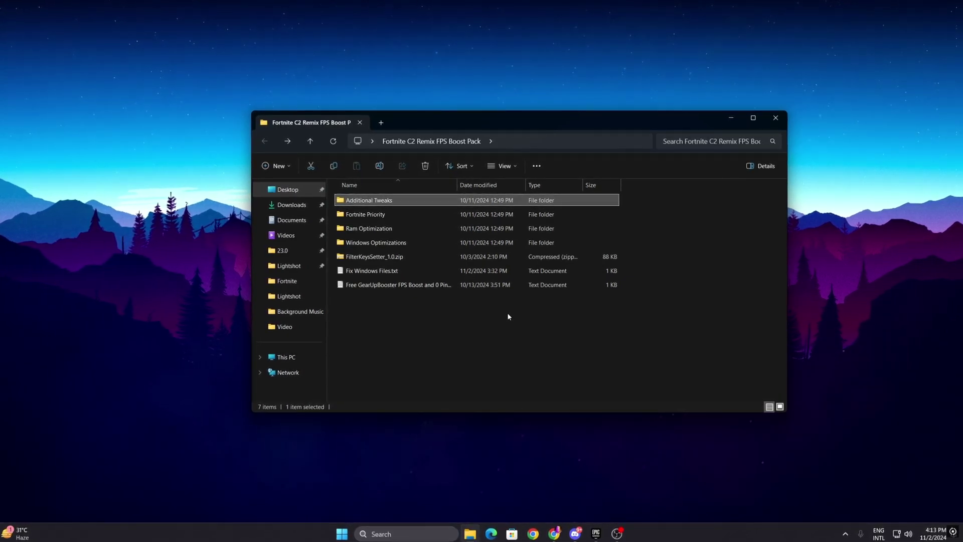
pyautogui.doubleClick(385, 215)
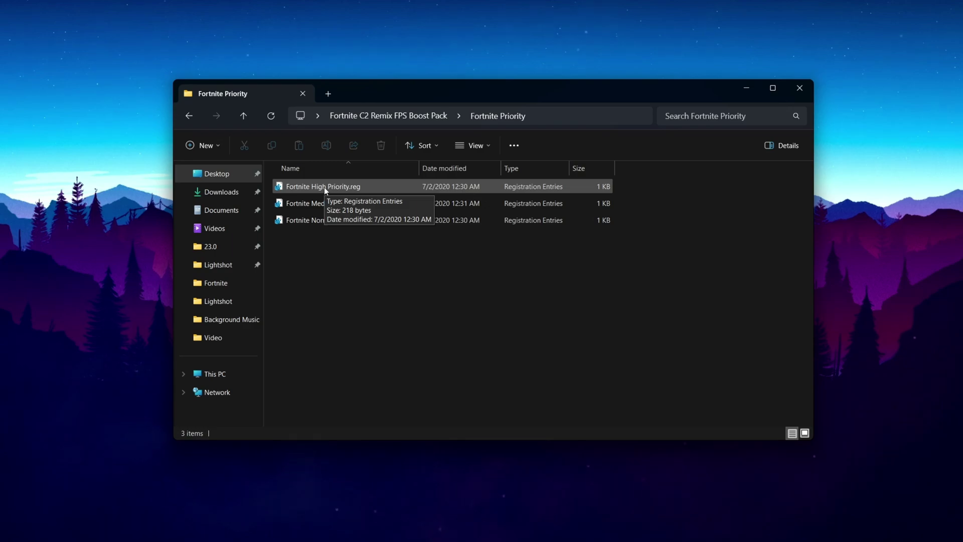
pyautogui.doubleClick(324, 187)
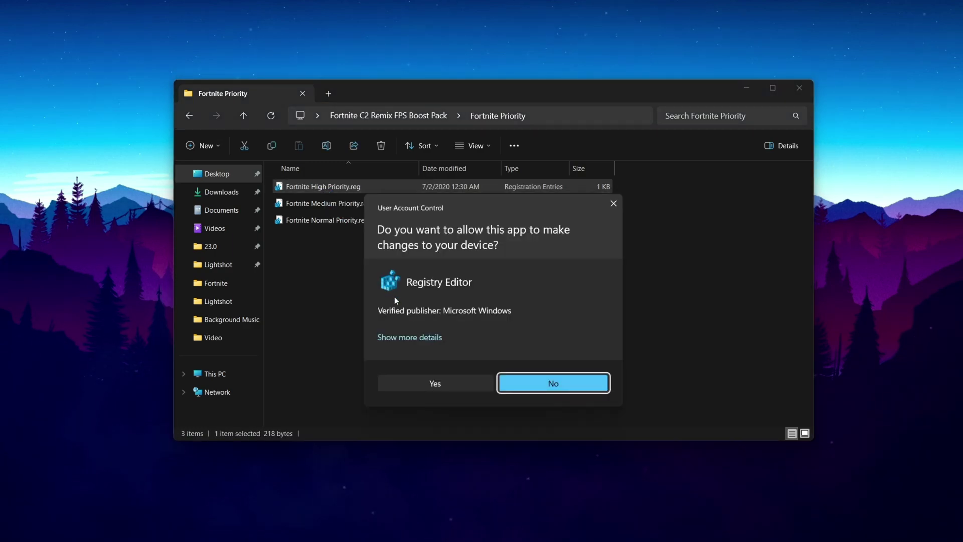
pyautogui.click(435, 383)
pyautogui.click(541, 281)
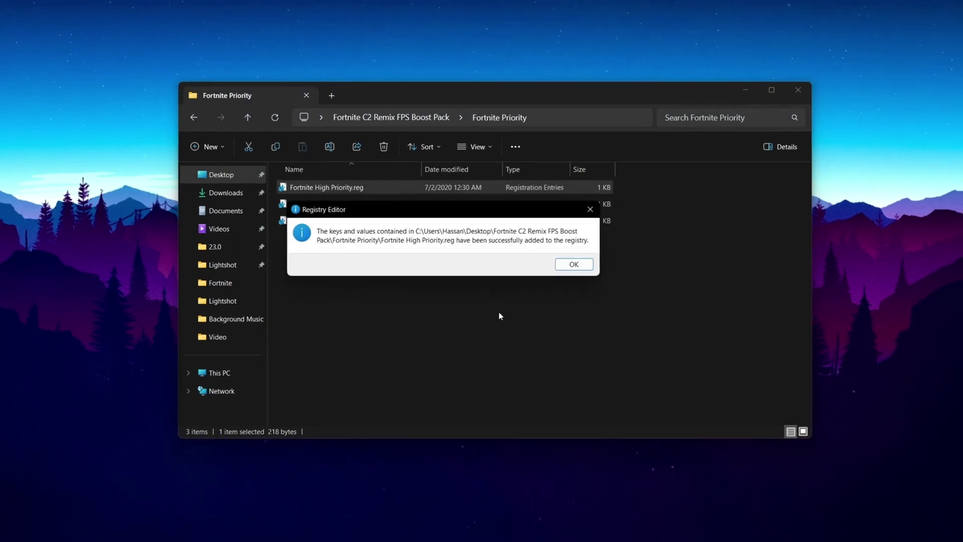
pyautogui.press('Return')
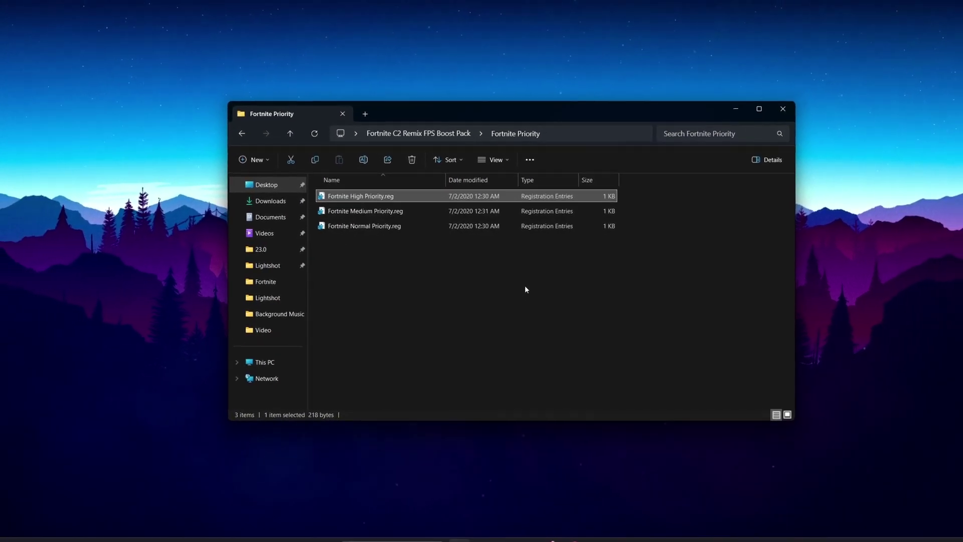
# - Merge 16GB Ram.reg from the boost pack's Ram Optimization folder into the registry
pyautogui.hotkey('alt', 'Left')
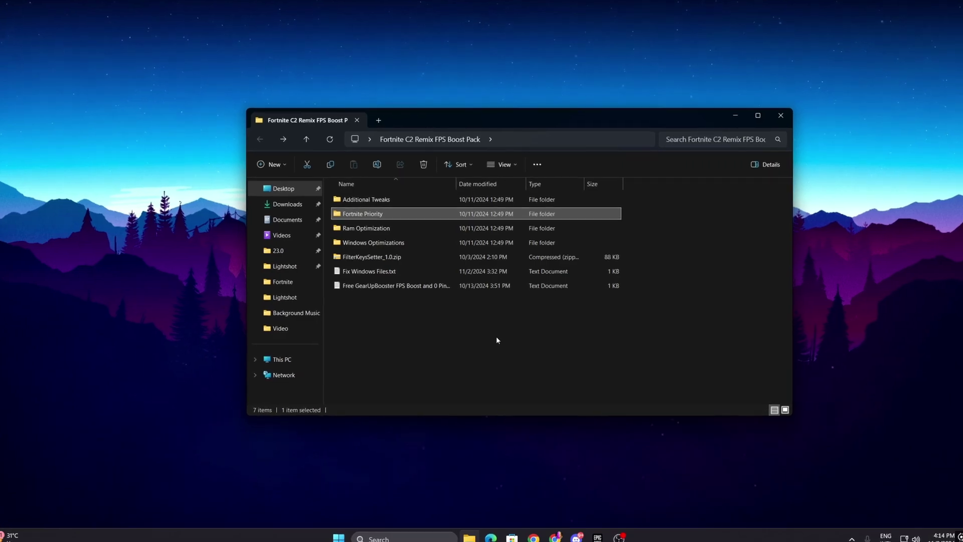
pyautogui.doubleClick(378, 229)
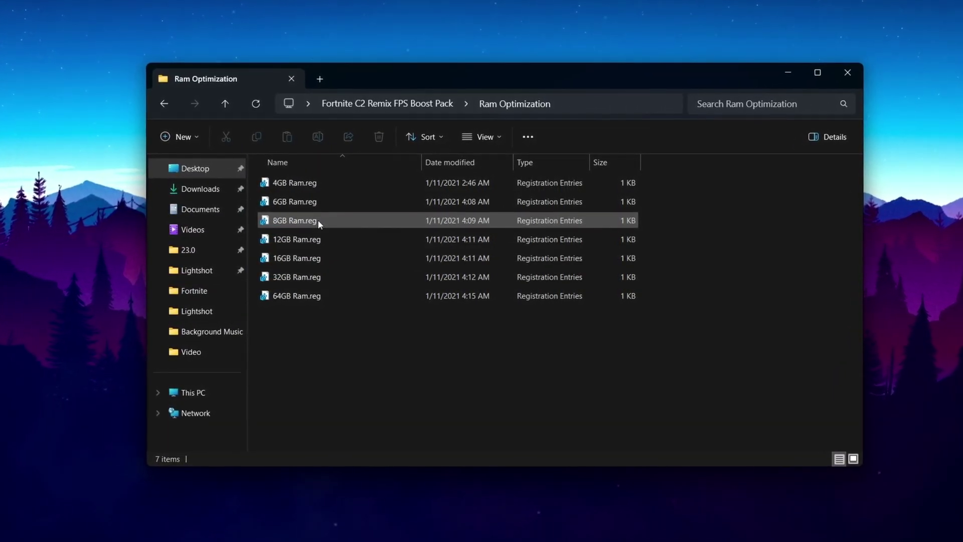
pyautogui.doubleClick(291, 259)
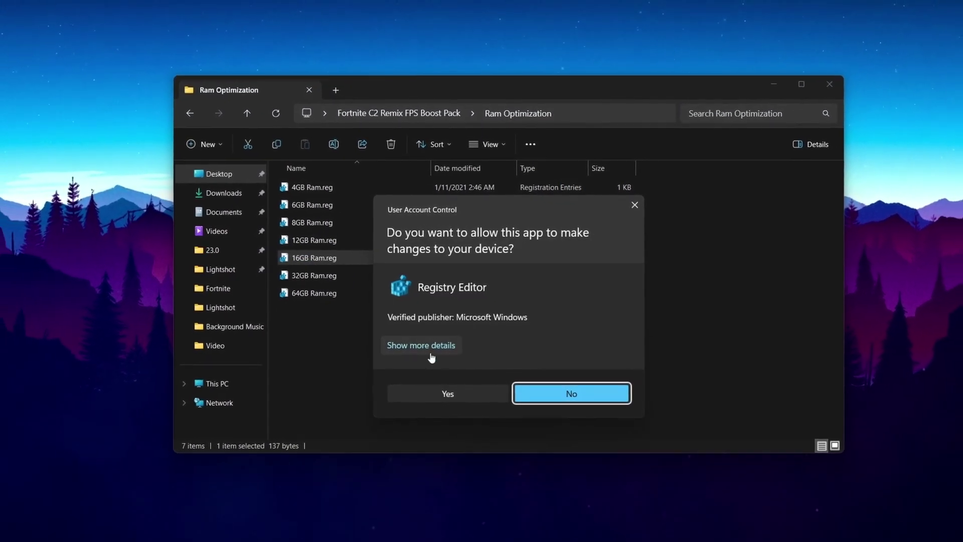
pyautogui.click(452, 393)
pyautogui.click(548, 284)
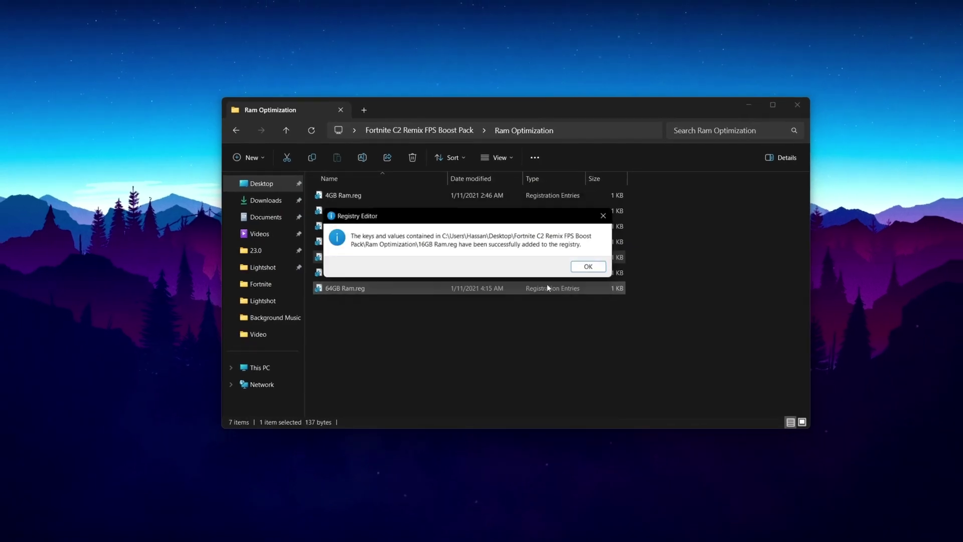
pyautogui.press('Return')
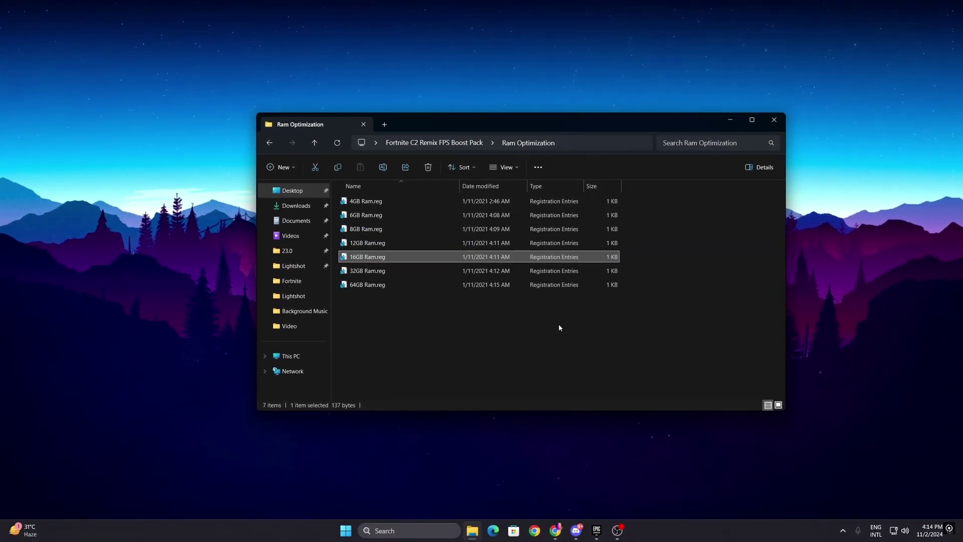
# - Merge Boost PC Responsiveness.reg from the boost pack's Windows Optimizations folder into the registry
pyautogui.press('BackSpace')
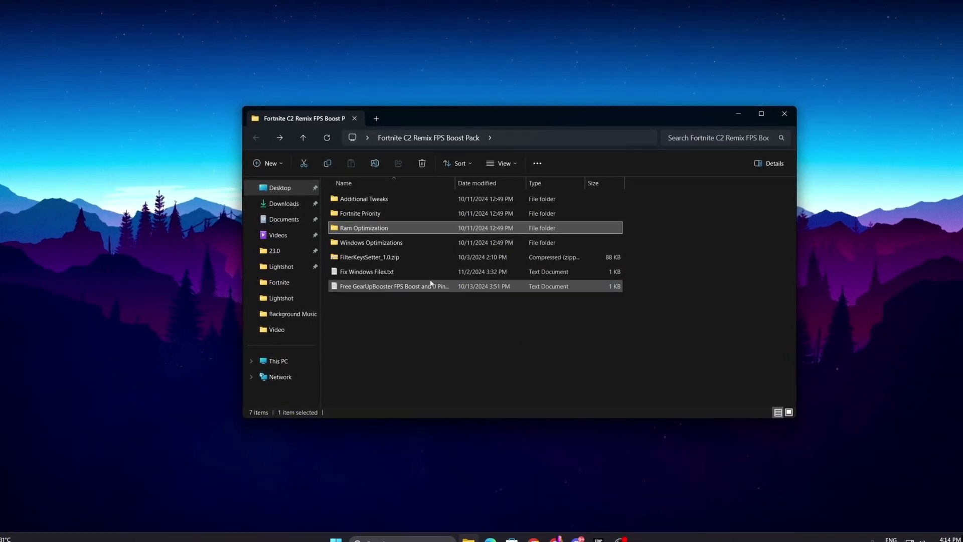
pyautogui.doubleClick(374, 244)
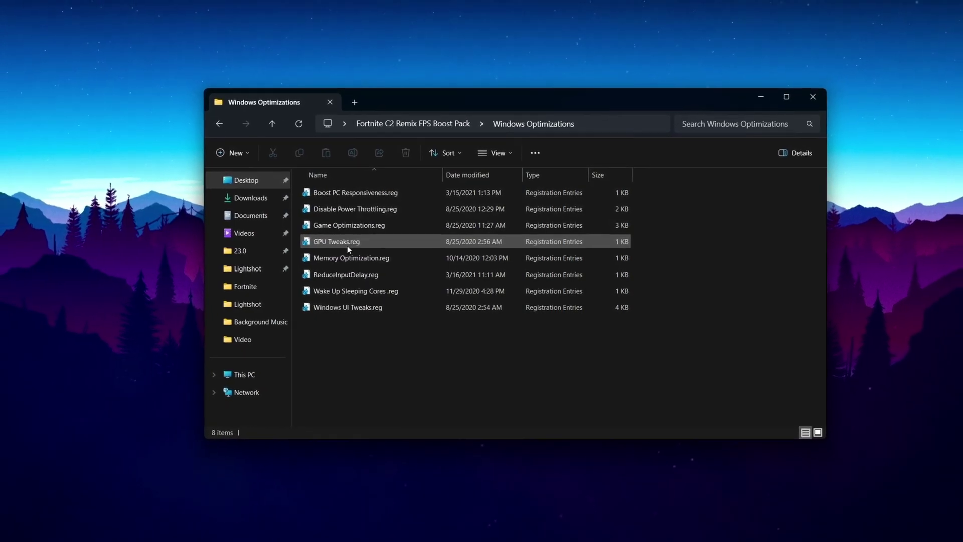
pyautogui.doubleClick(350, 195)
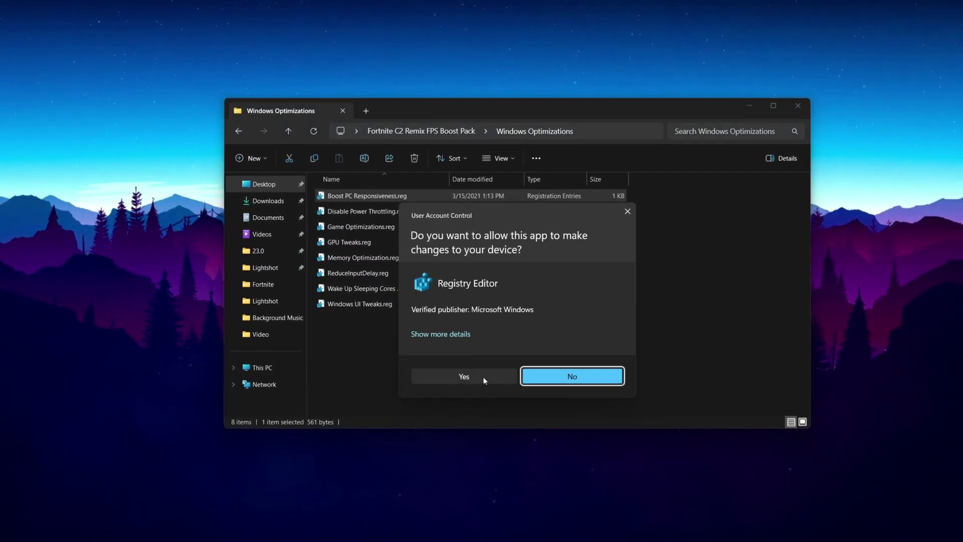
pyautogui.click(571, 375)
pyautogui.click(554, 284)
pyautogui.click(586, 271)
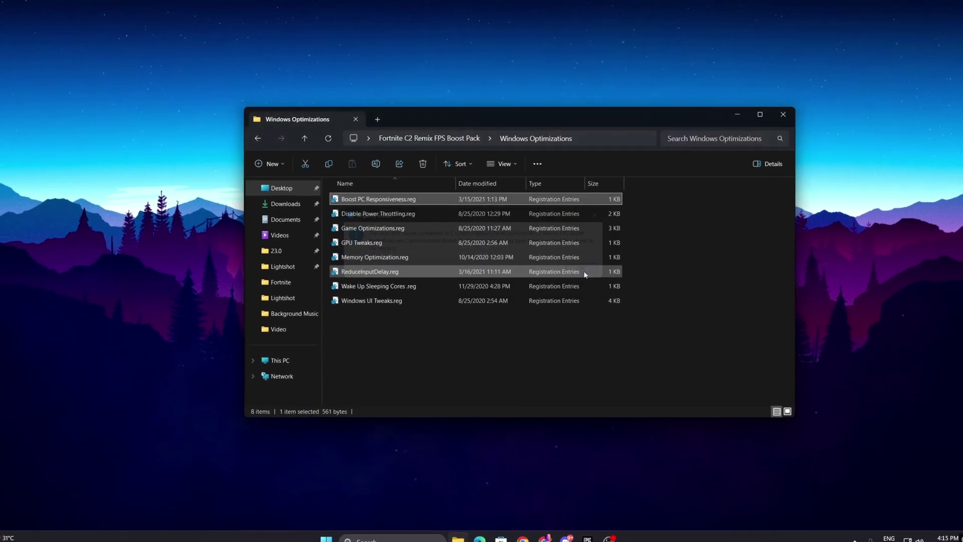
# - Merge Disable Power Throttling.reg from the Windows Optimizations folder into the registry
pyautogui.doubleClick(388, 217)
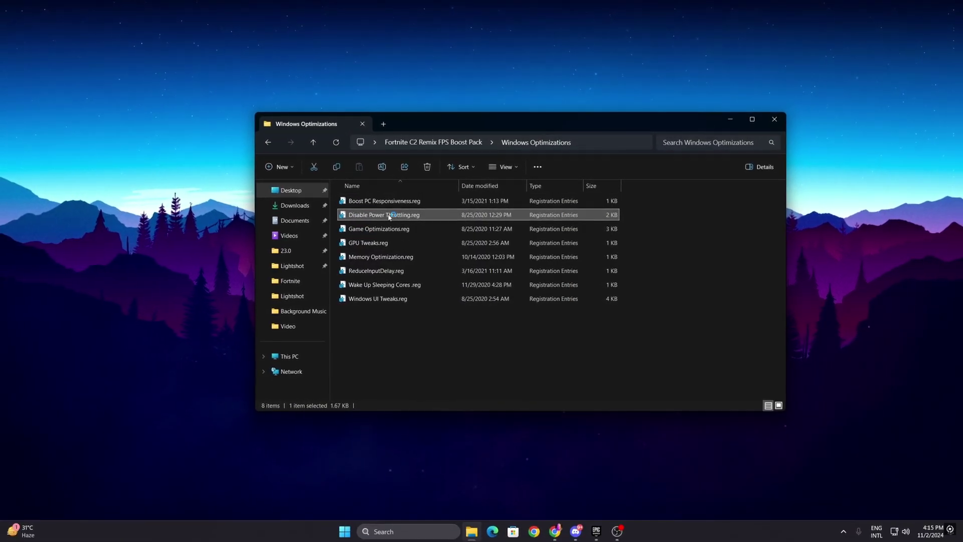
pyautogui.click(467, 366)
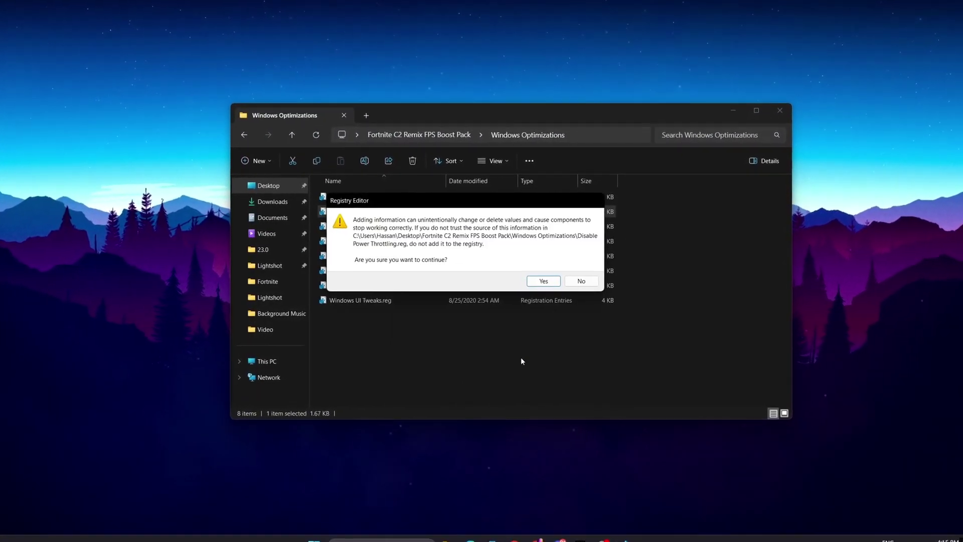
pyautogui.click(552, 281)
pyautogui.click(579, 269)
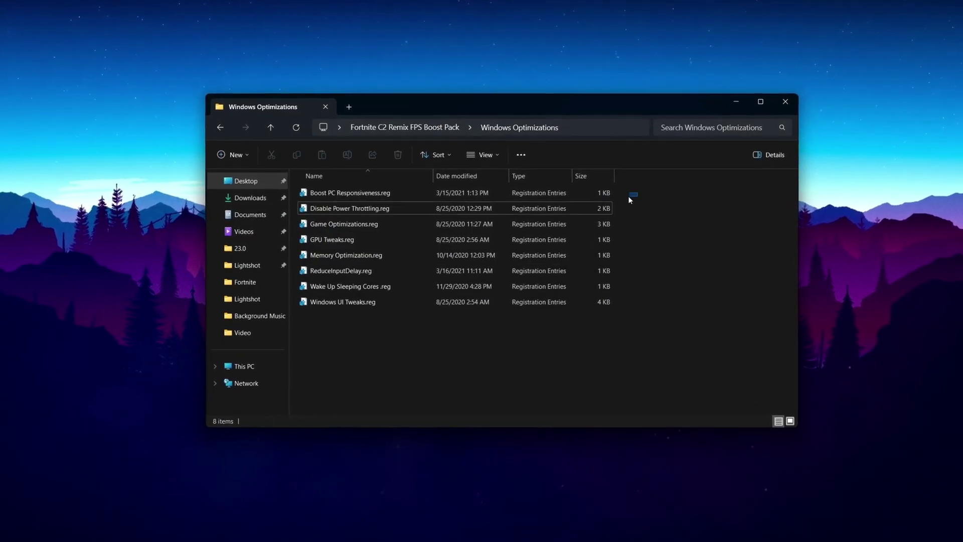
# - Copy FilterKeysSetter.exe from the boost pack's FilterKeysSetter_1.0.zip to the desktop, replacing the existing file
pyautogui.moveTo(629, 195); pyautogui.dragTo(384, 319)
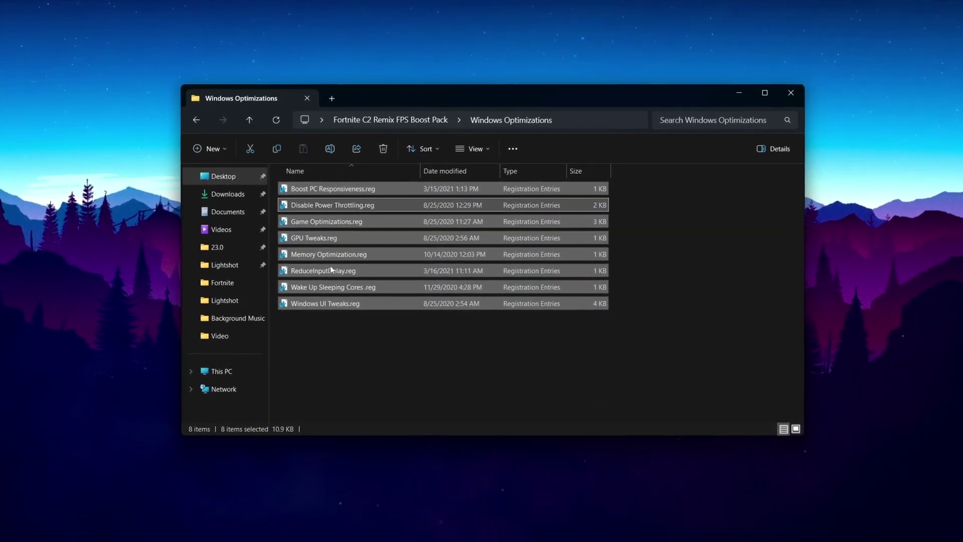
pyautogui.hotkey('alt', 'Left')
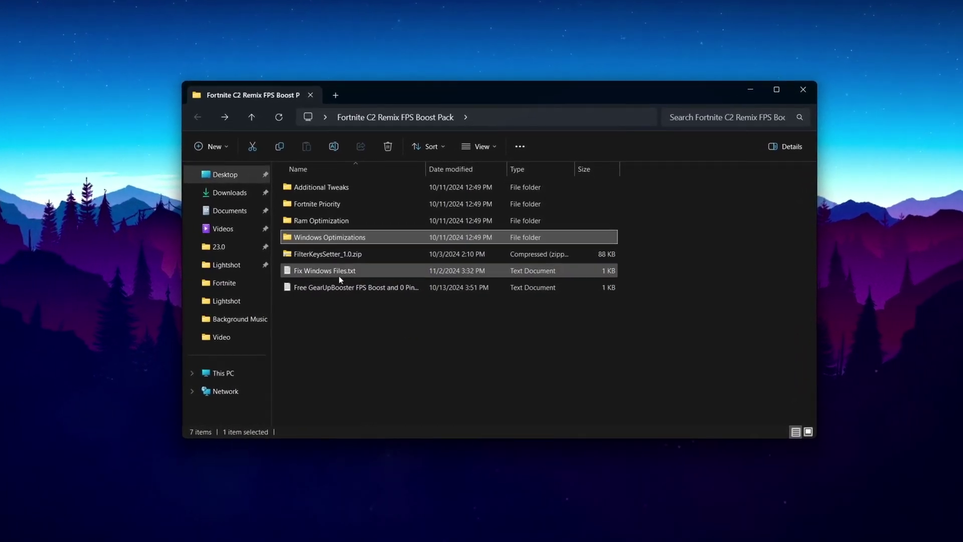
pyautogui.doubleClick(332, 254)
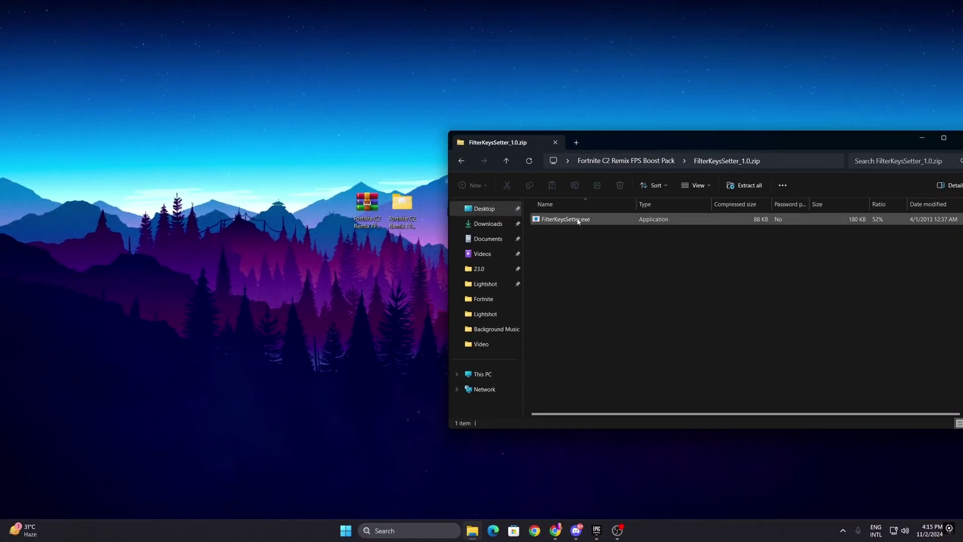
pyautogui.moveTo(578, 221); pyautogui.dragTo(341, 274)
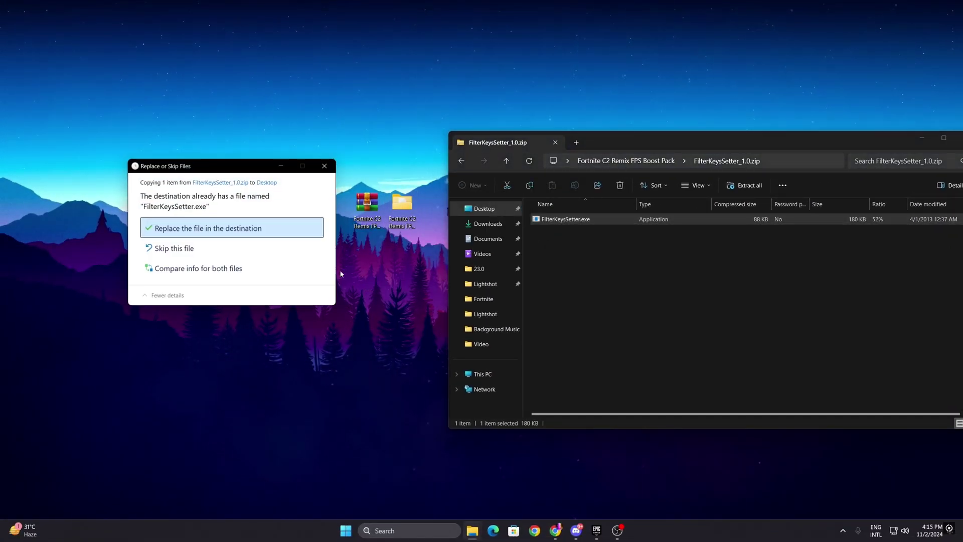
pyautogui.click(190, 230)
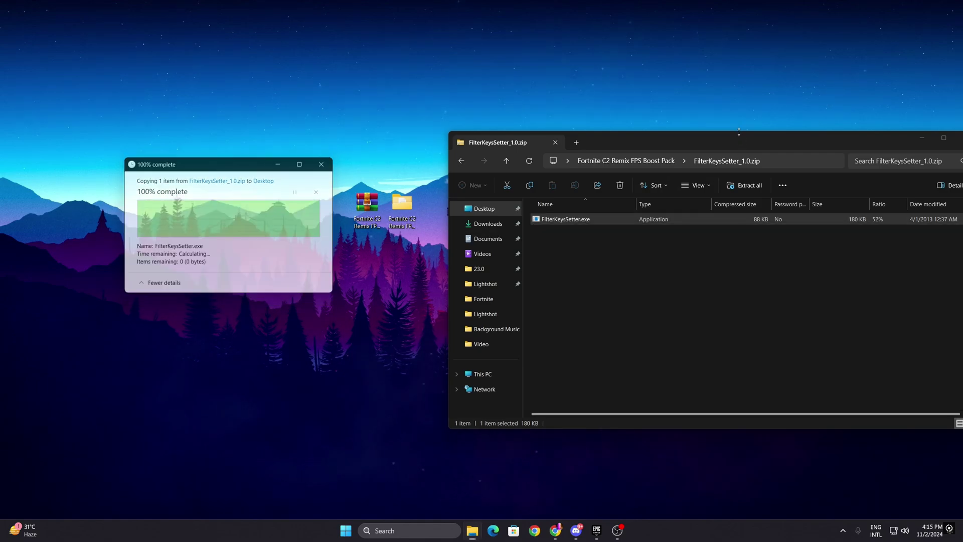
pyautogui.moveTo(739, 134); pyautogui.dragTo(492, 150)
pyautogui.press('super+d')
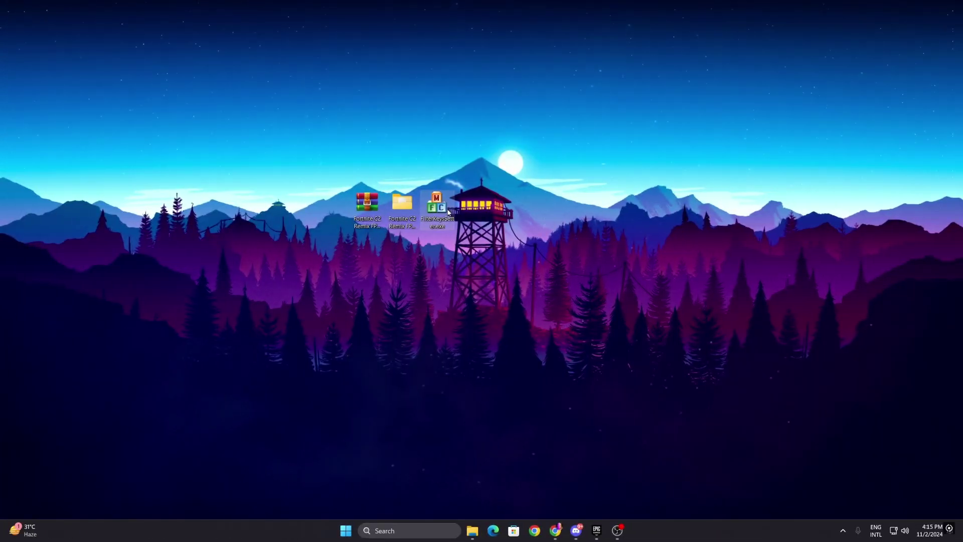
# - Run FilterKeysSetter.exe and apply 0 ms ignore, 200 ms repeat delay and 25 ms repeat rate, saved to the registry
pyautogui.doubleClick(441, 208)
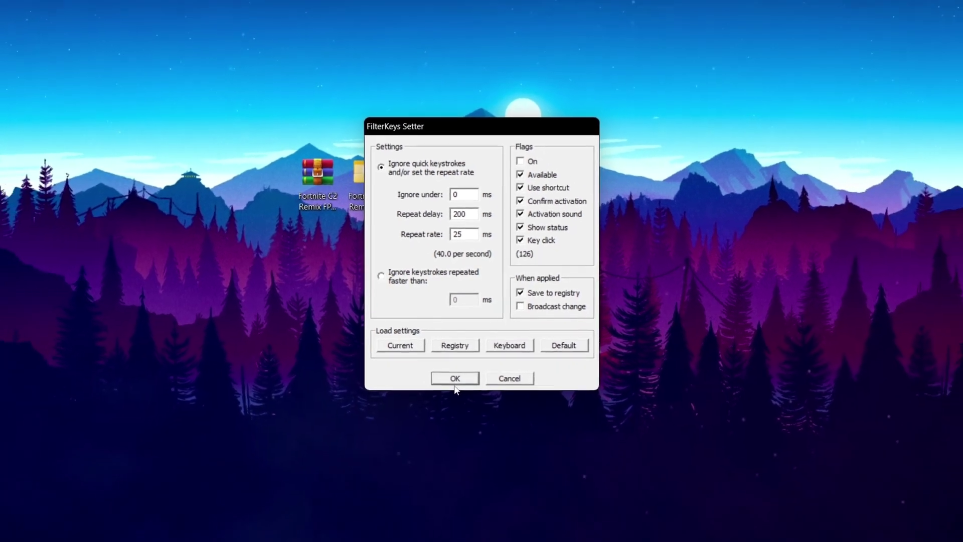
pyautogui.click(446, 416)
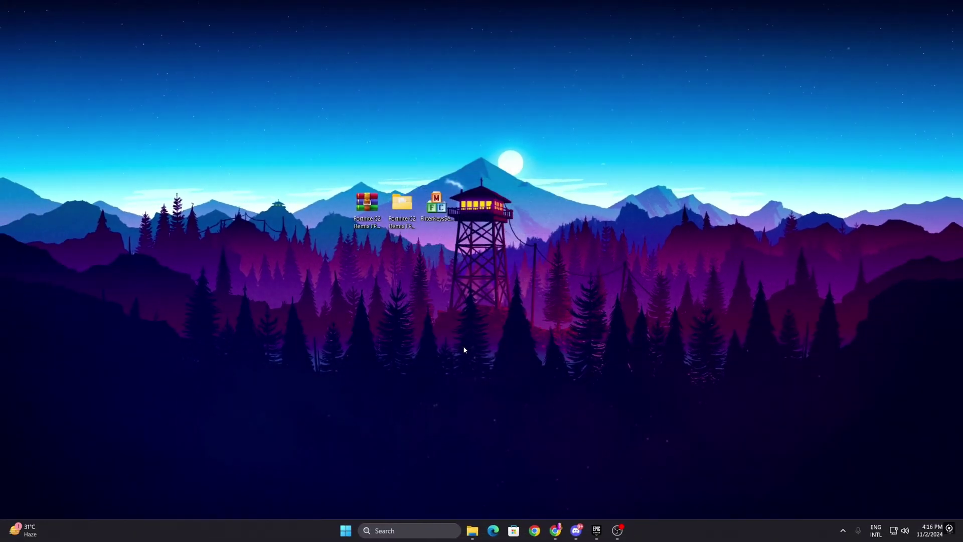
# - Open Fix Windows Files.txt from the Fortnite C2 Remix FPS Boost Pack folder and copy its SFC /scannow command
pyautogui.doubleClick(402, 206)
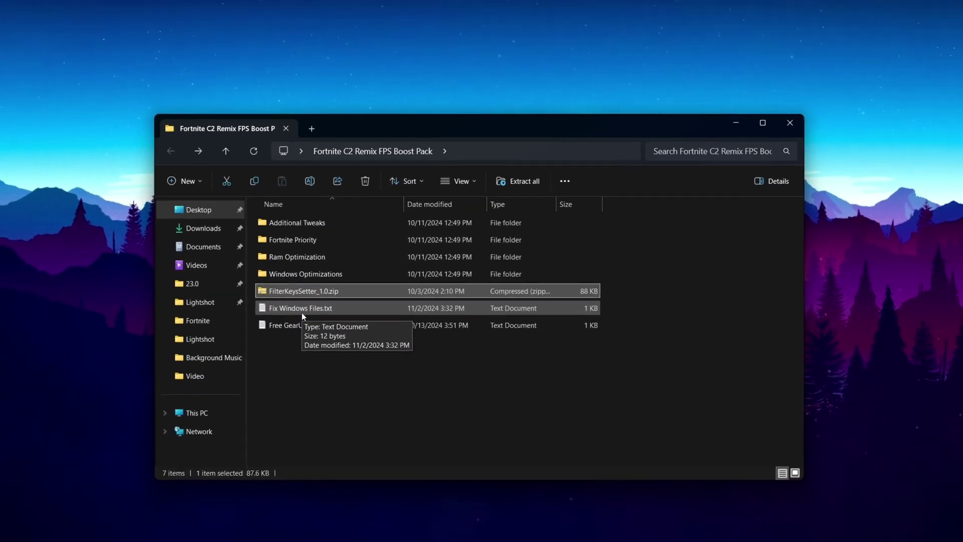
pyautogui.doubleClick(324, 321)
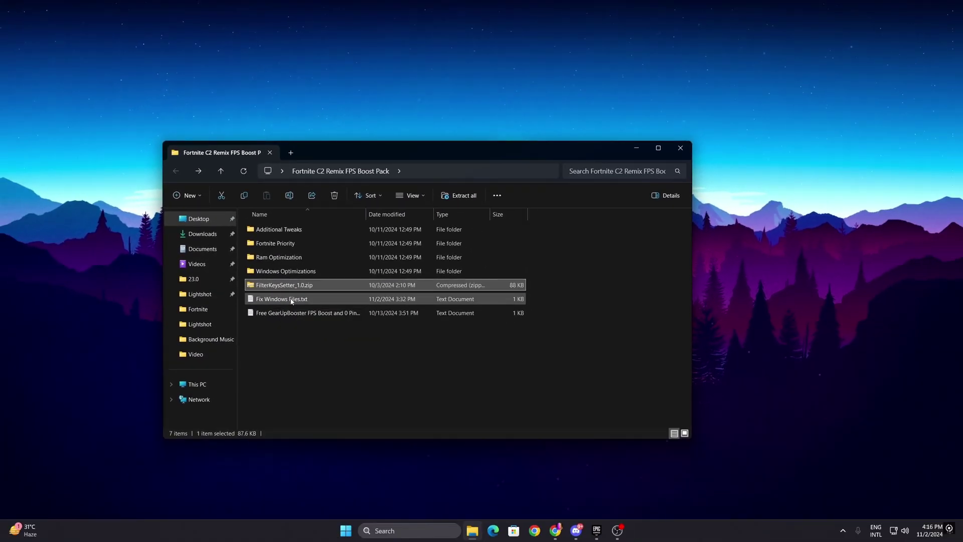
pyautogui.hotkey('ctrl', 'a')
pyautogui.hotkey('ctrl', 'c')
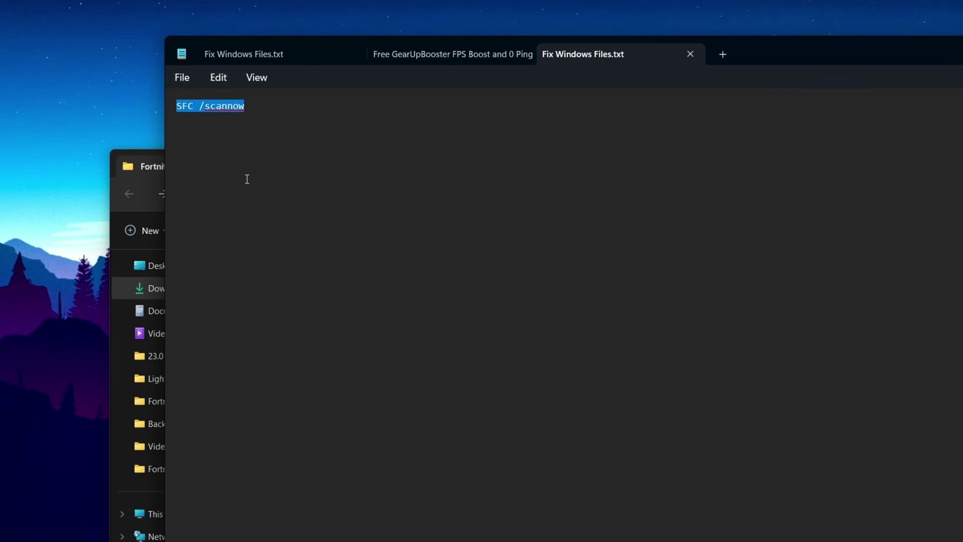
# - Open Command Prompt as administrator and place its window over the text file
pyautogui.click(351, 526)
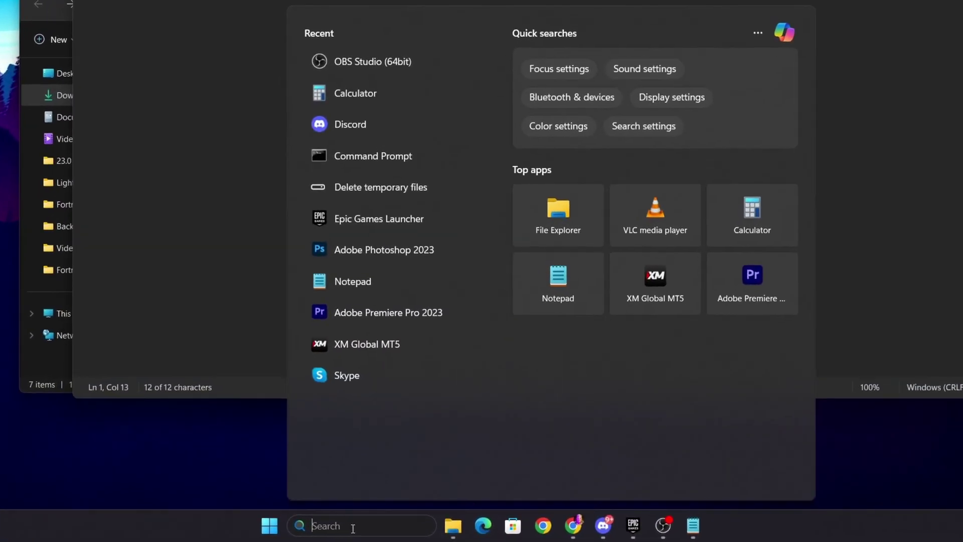
pyautogui.write('CMD')
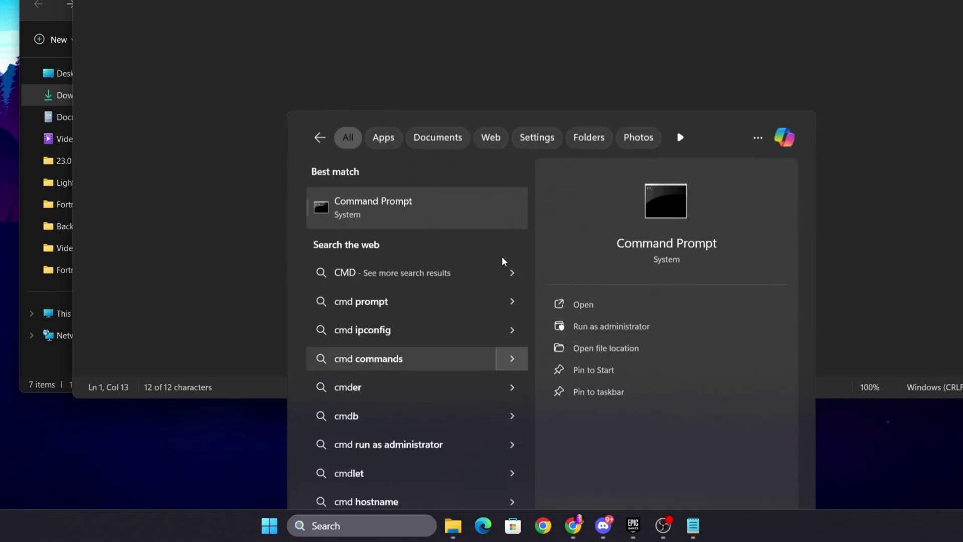
pyautogui.hotkey('ctrl', 'shift', 'Return')
pyautogui.click(416, 248)
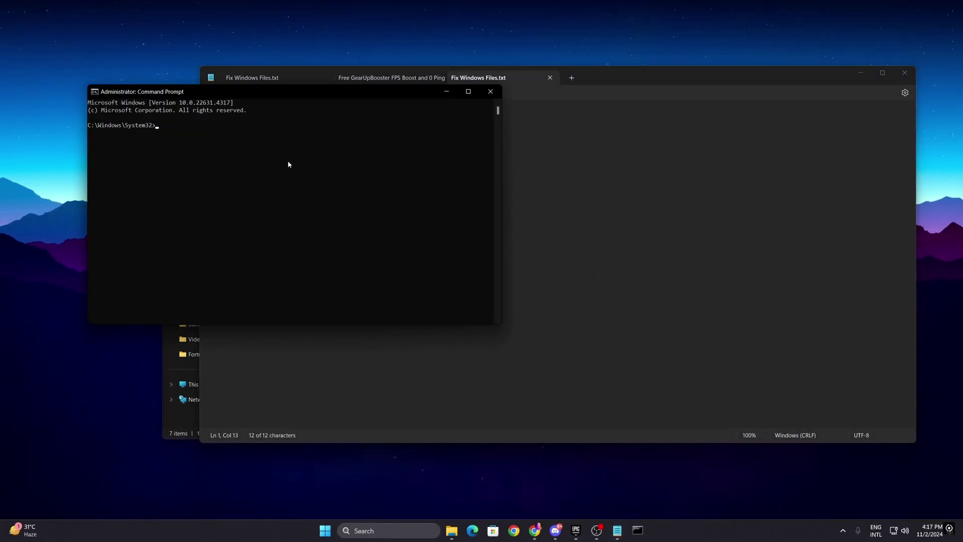
pyautogui.moveTo(278, 92); pyautogui.dragTo(487, 155)
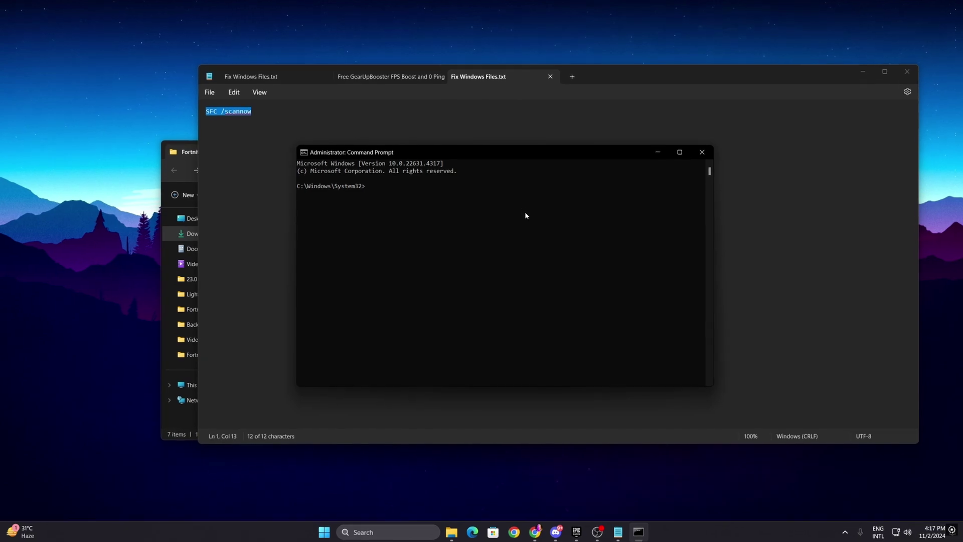
# - Run the copied SFC /scannow command, and close Command Prompt and the text file once the scan completes
pyautogui.hotkey('ctrl', 'v')
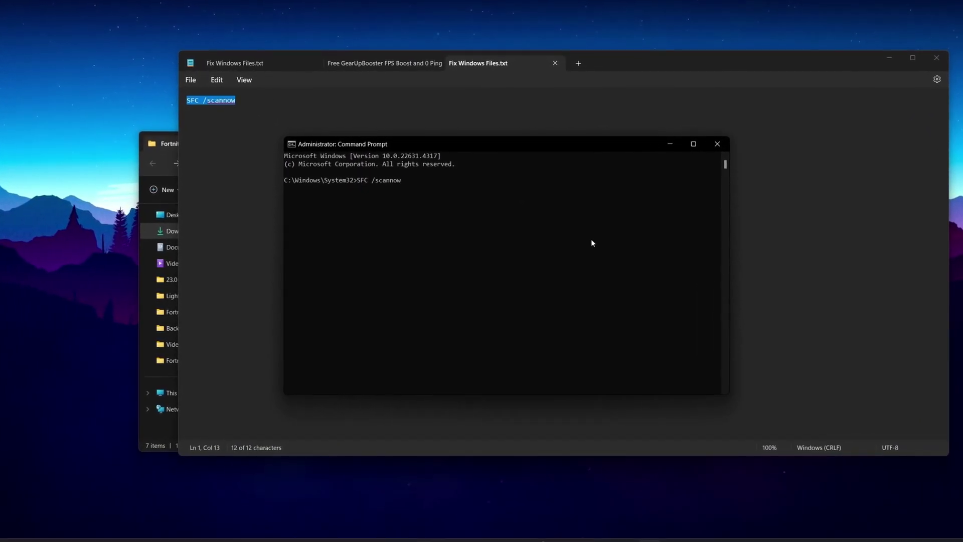
pyautogui.press('Return')
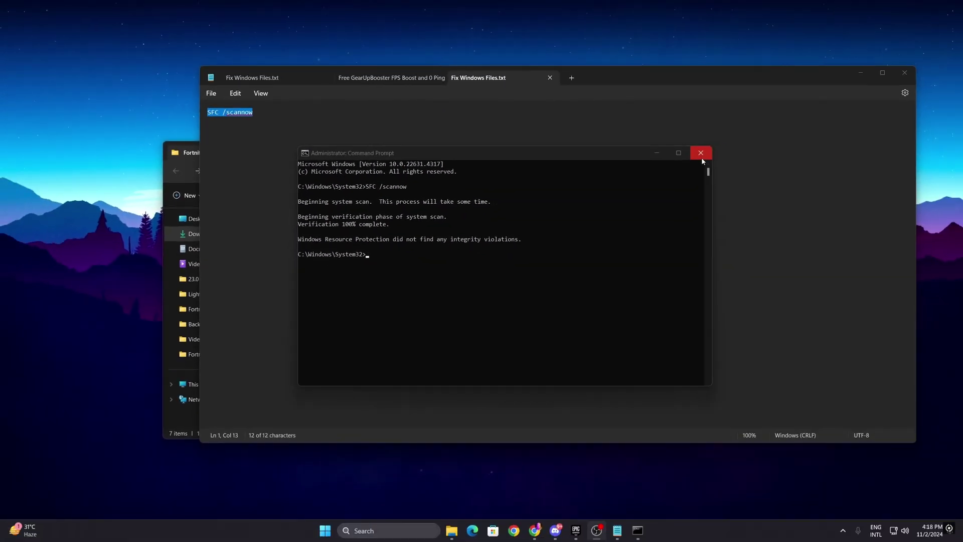
pyautogui.click(746, 128)
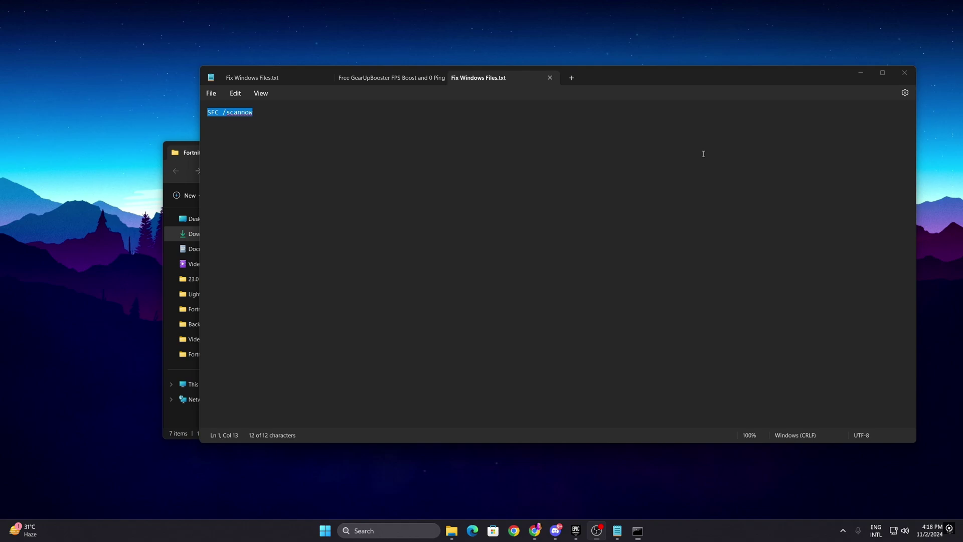
pyautogui.click(905, 74)
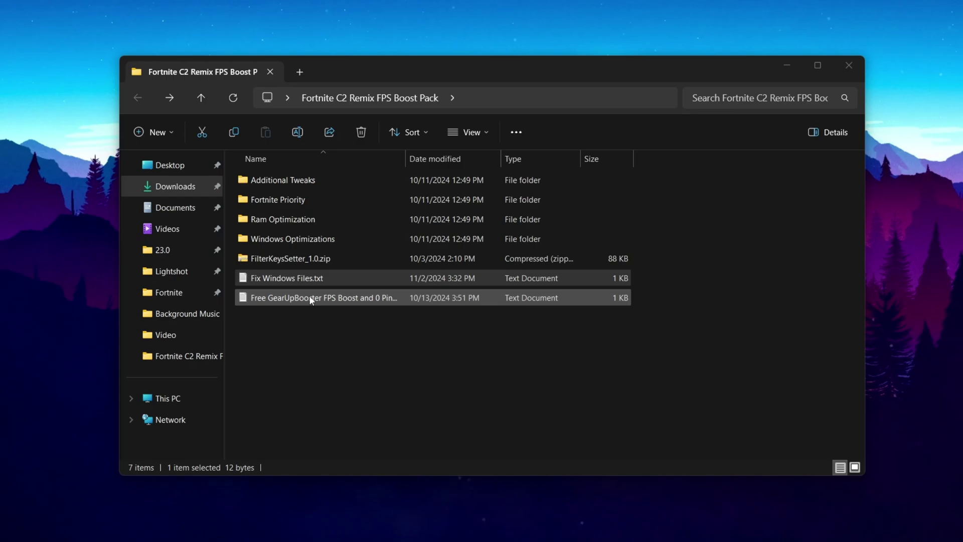
# - Open the Free GearUpBooster text file in the boost pack and highlight its download link and free-trial code
pyautogui.click(353, 298)
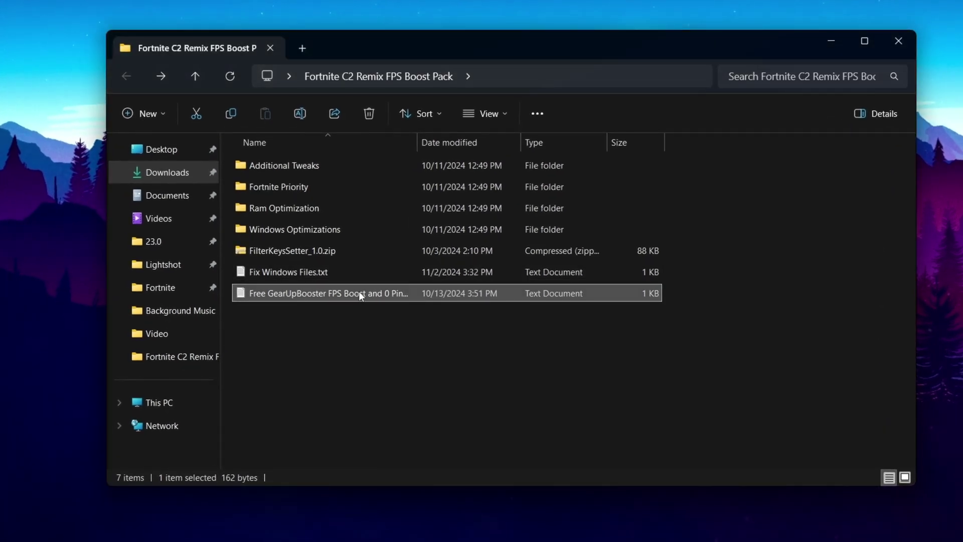
pyautogui.doubleClick(360, 292)
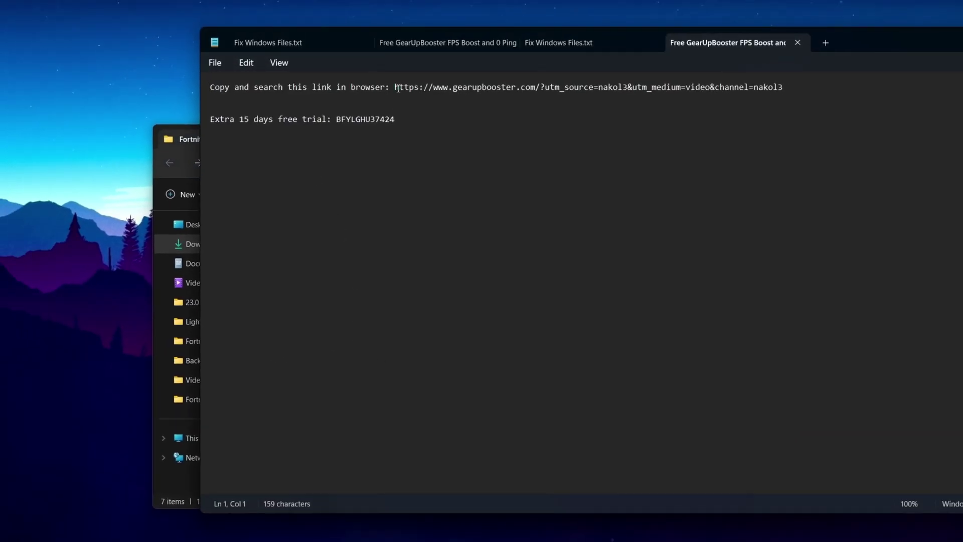
pyautogui.moveTo(399, 88); pyautogui.dragTo(788, 112)
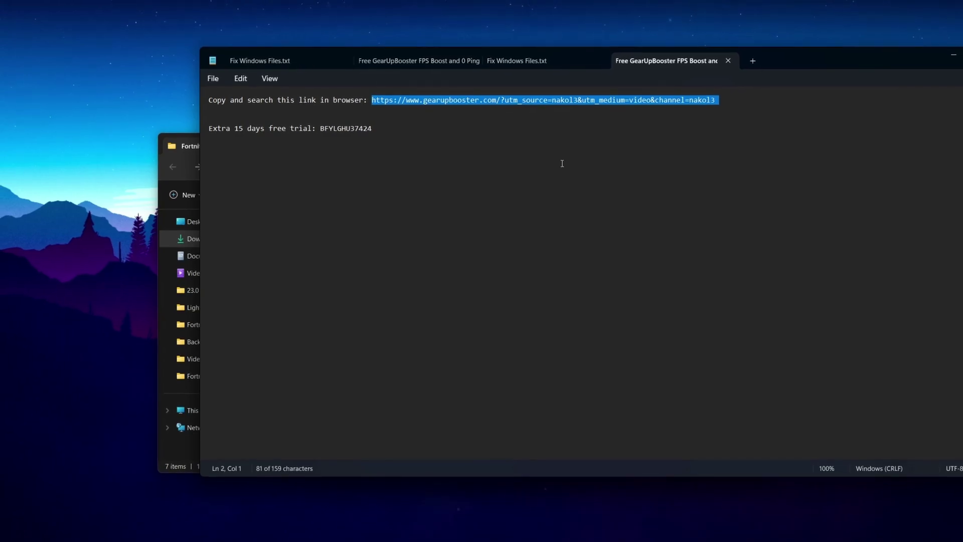
pyautogui.moveTo(372, 129); pyautogui.dragTo(314, 133)
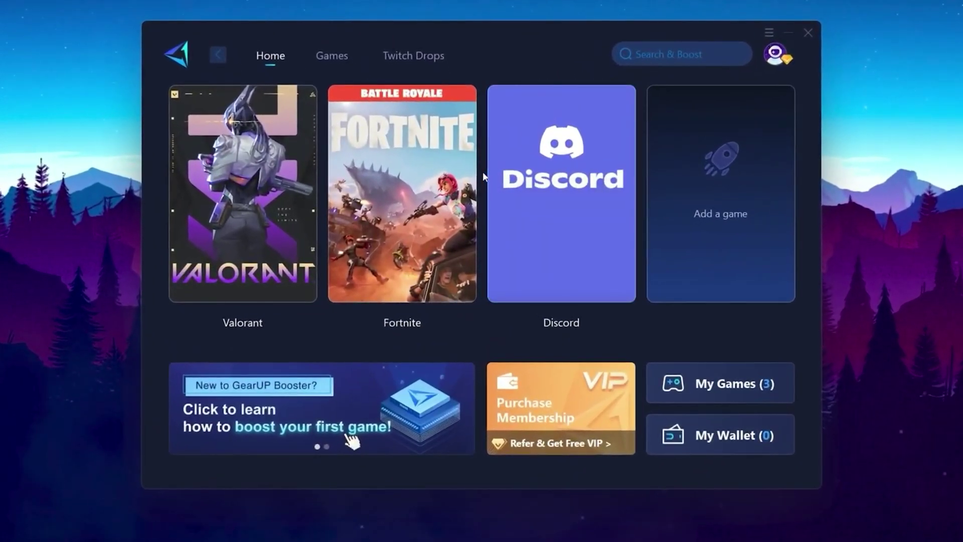
# - Look through GearUP Booster's popular games catalogue and return to its home page
pyautogui.moveTo(488, 218)
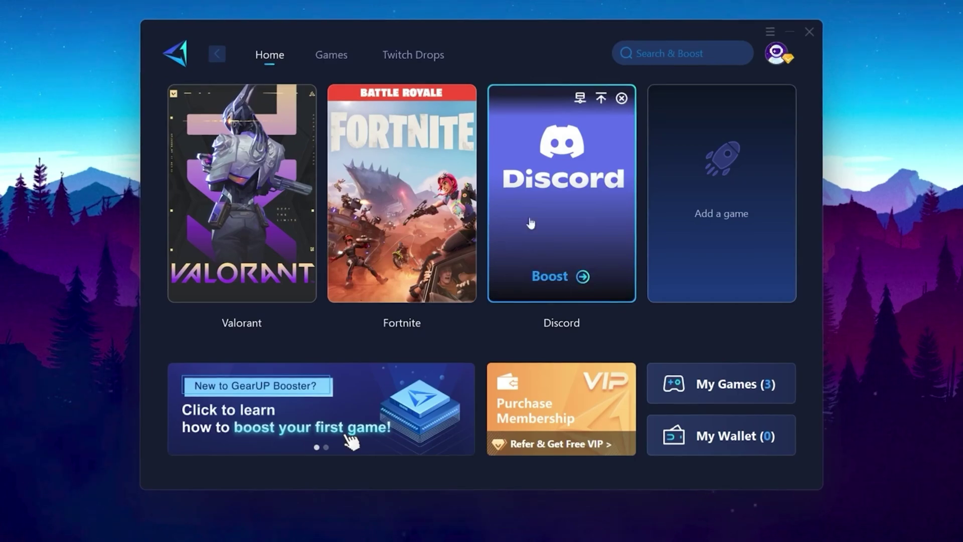
pyautogui.moveTo(783, 56)
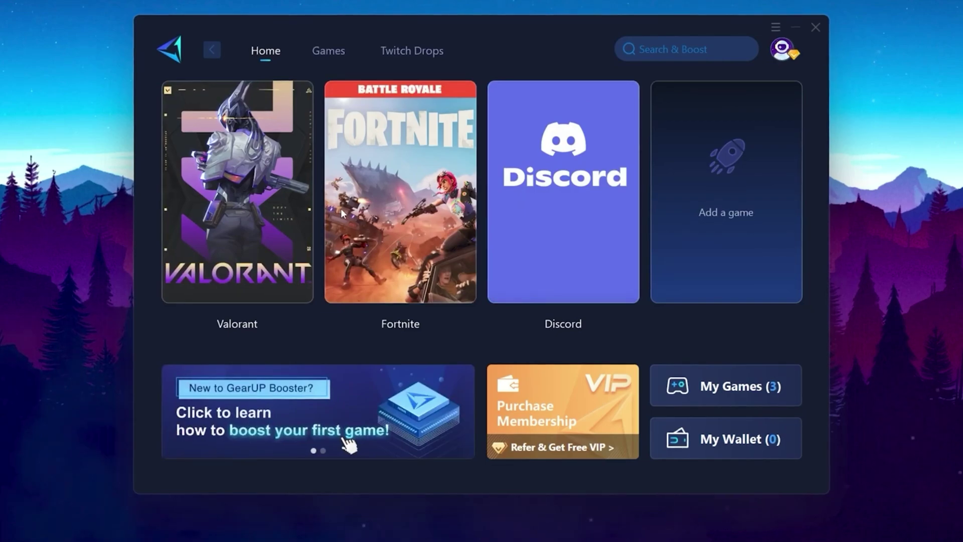
pyautogui.click(327, 53)
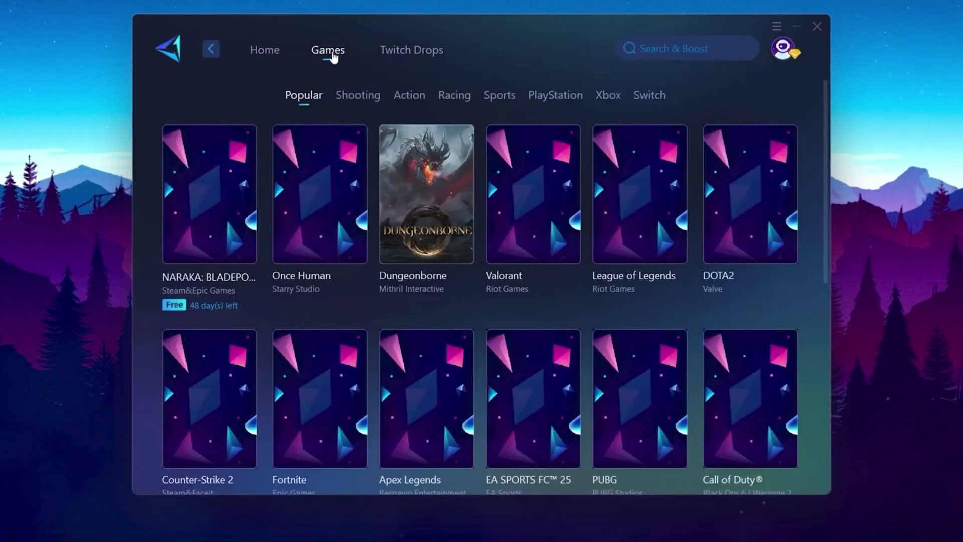
pyautogui.moveTo(315, 240)
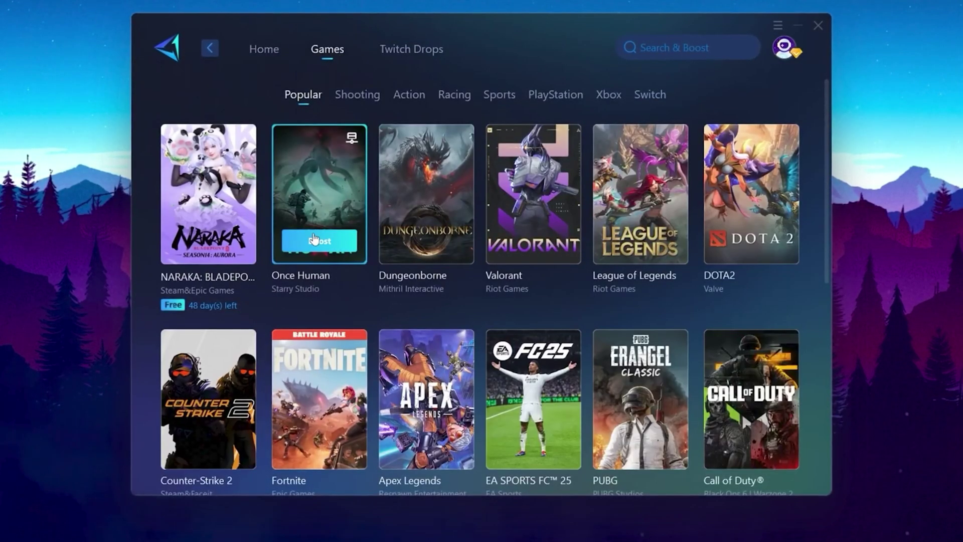
pyautogui.click(266, 52)
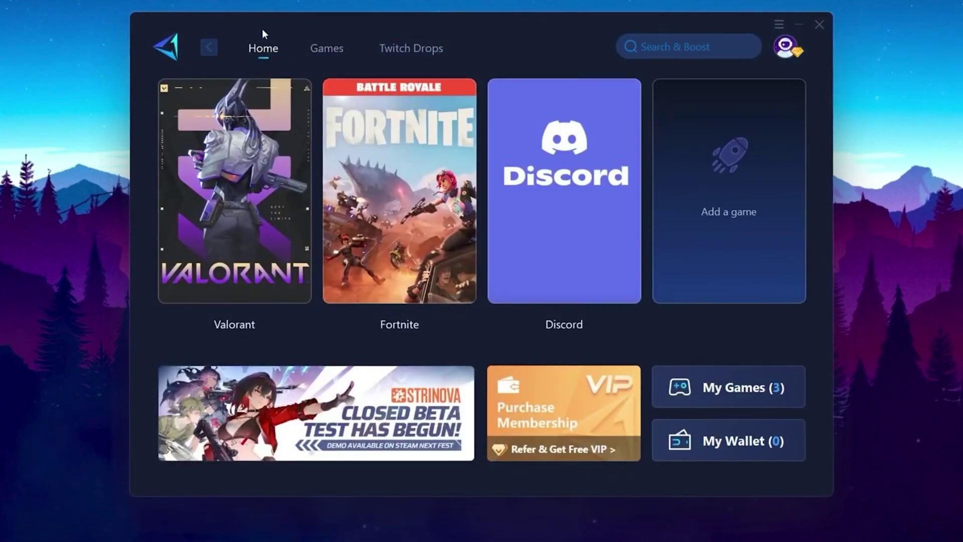
# - Boost Fortnite in GearUP Booster, launch the game and check the connection's routing details
pyautogui.moveTo(373, 276)
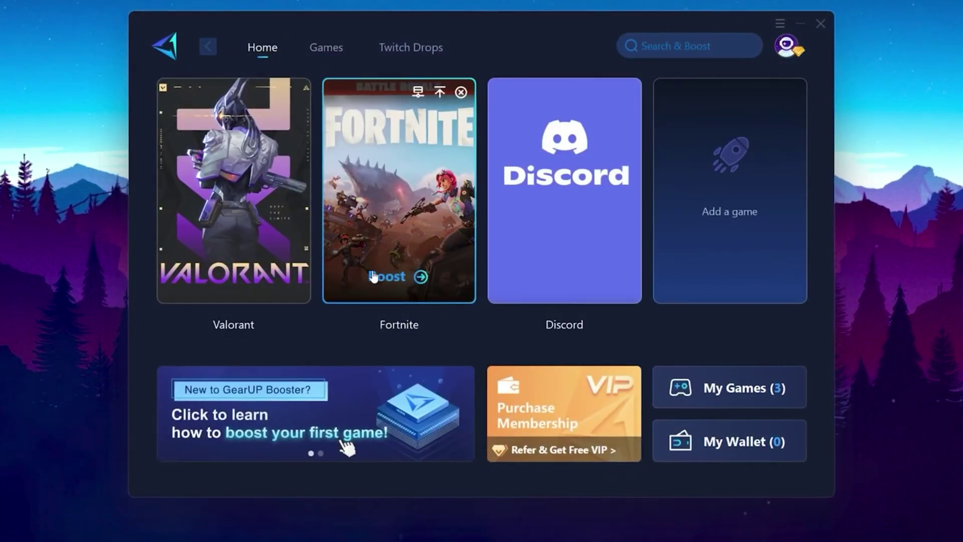
pyautogui.click(398, 281)
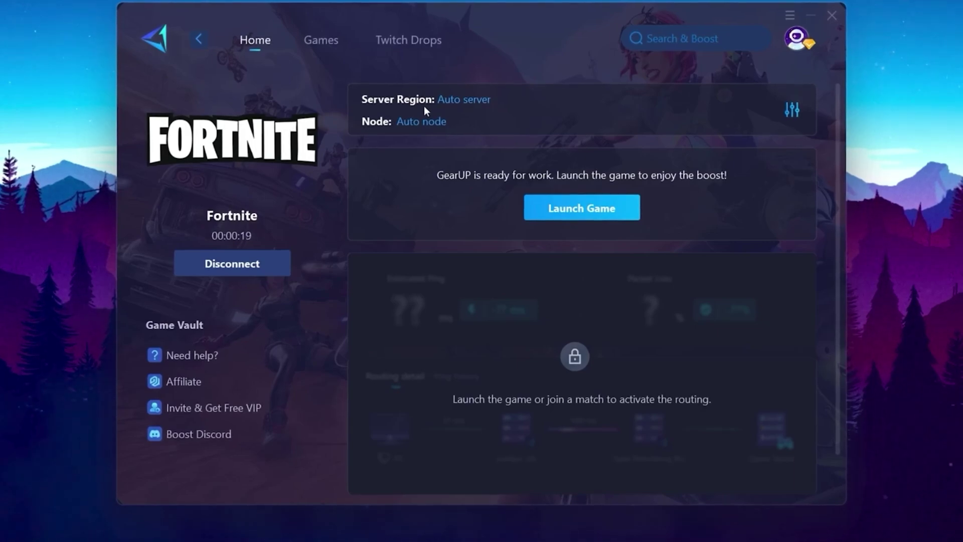
pyautogui.click(569, 213)
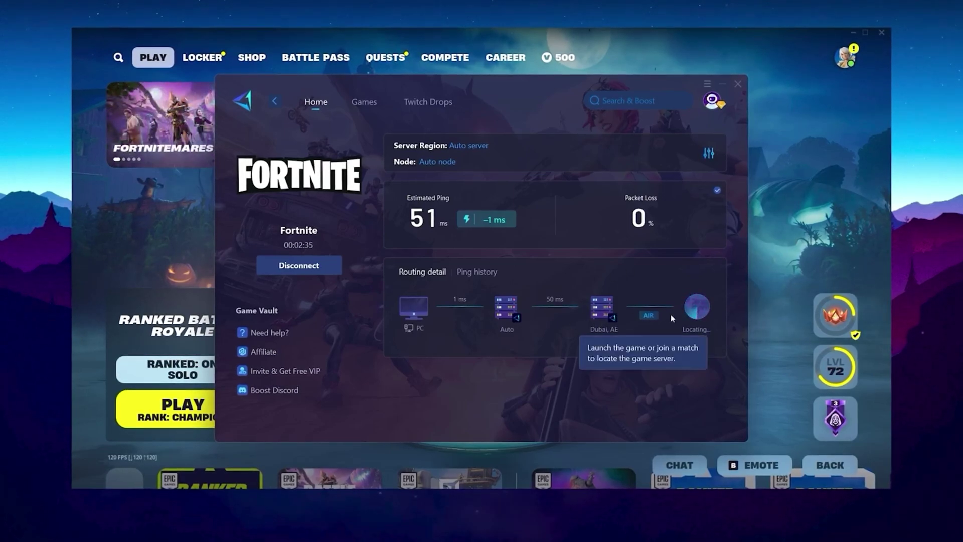
pyautogui.moveTo(656, 315)
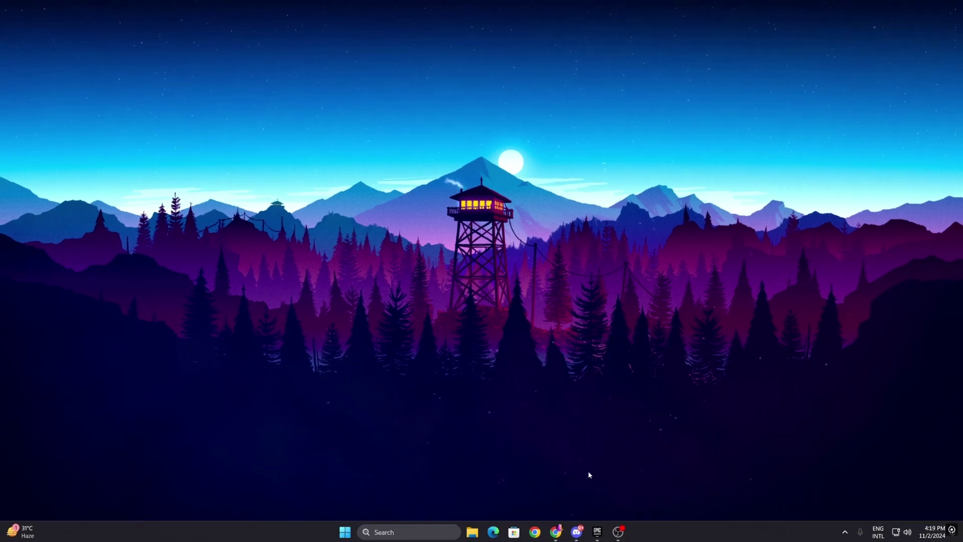
# - In the Epic Games Launcher library, apply Fortnite's installation options with DirectX 12 Shaders and Pre-download Streamed Assets selected, without High Resolution Textures or Save the World
pyautogui.click(597, 532)
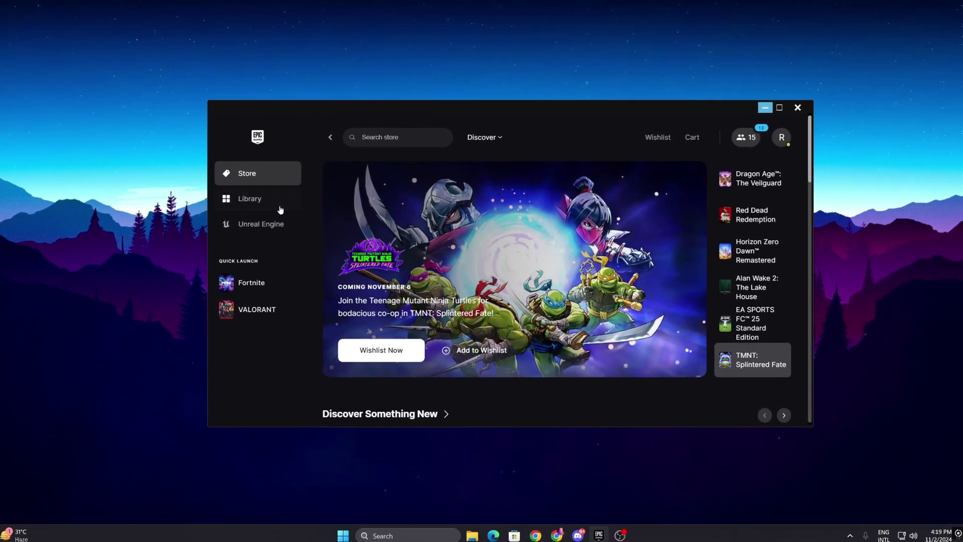
pyautogui.click(280, 209)
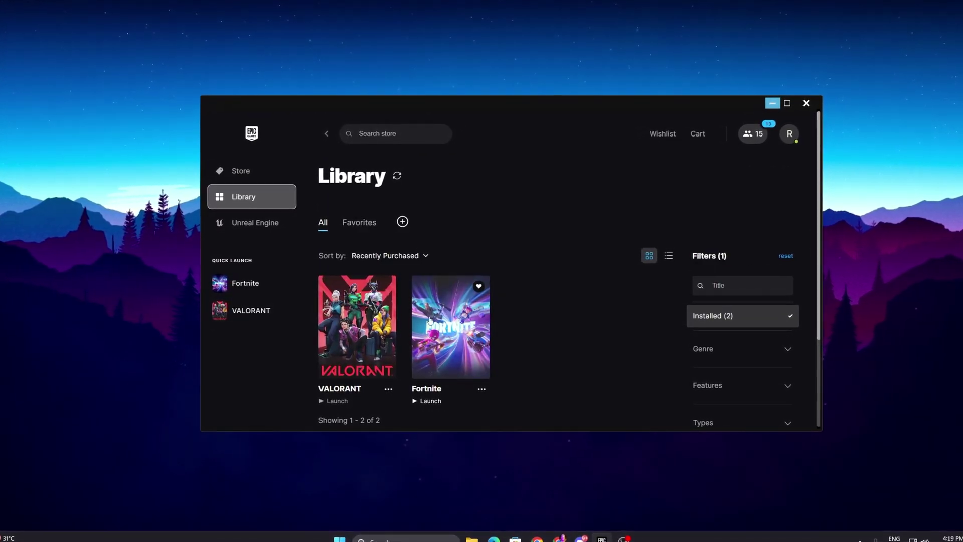
pyautogui.click(481, 389)
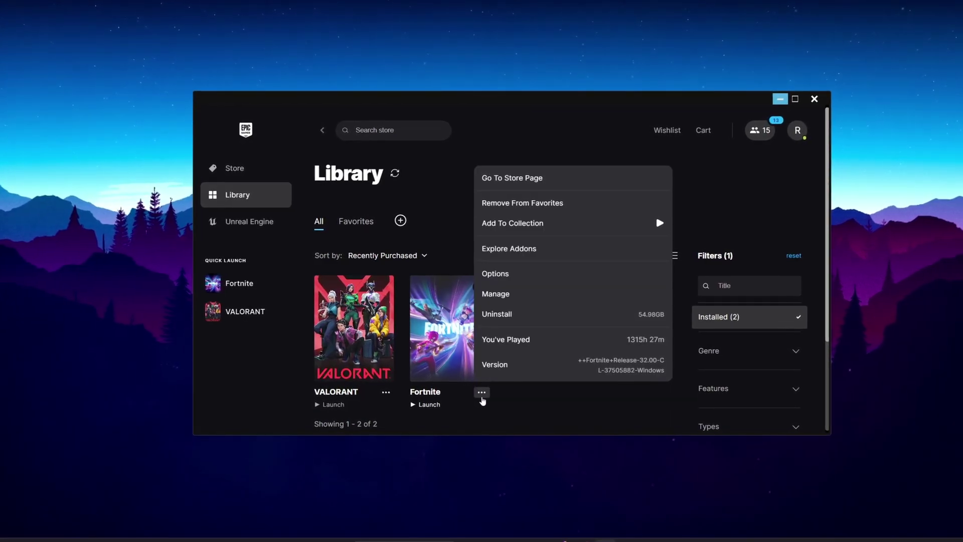
pyautogui.click(505, 276)
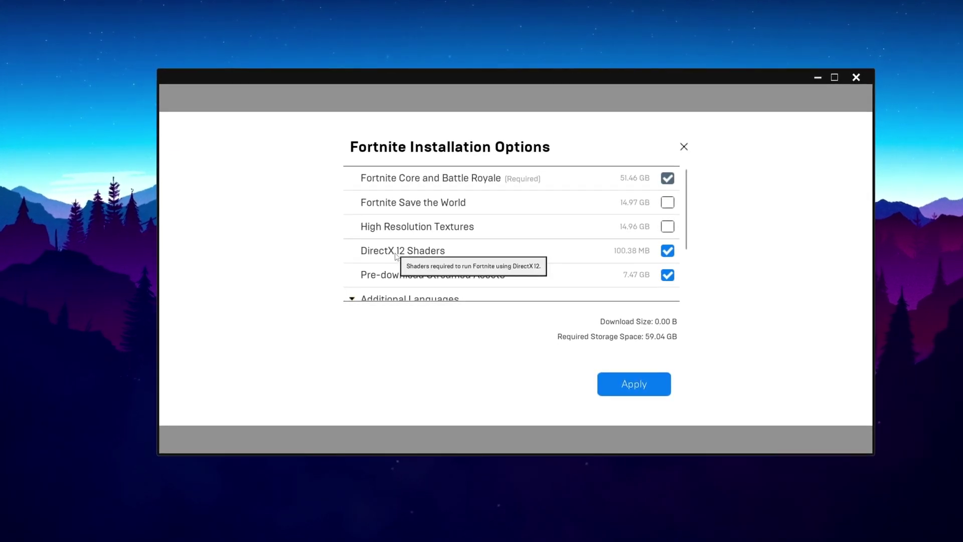
pyautogui.scroll(-1, 394, 253)
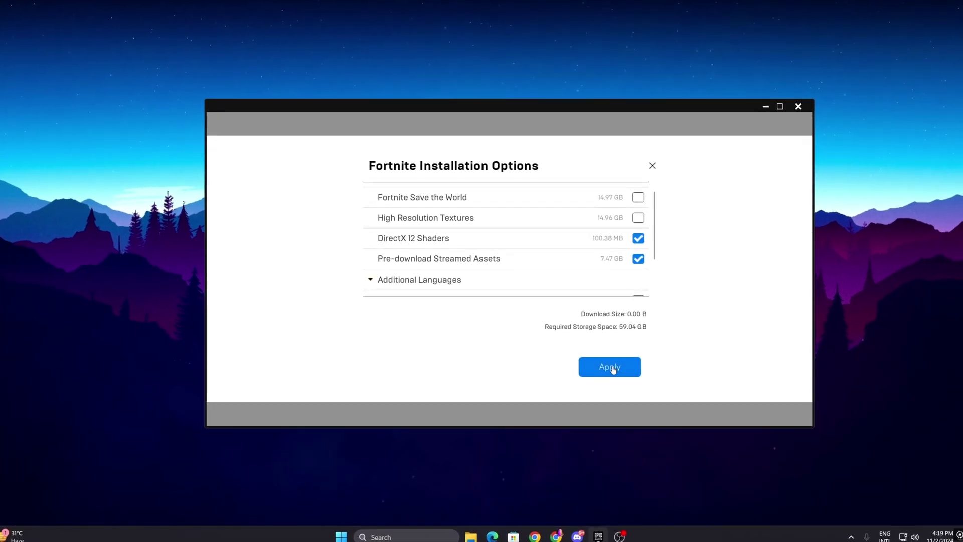
pyautogui.click(612, 367)
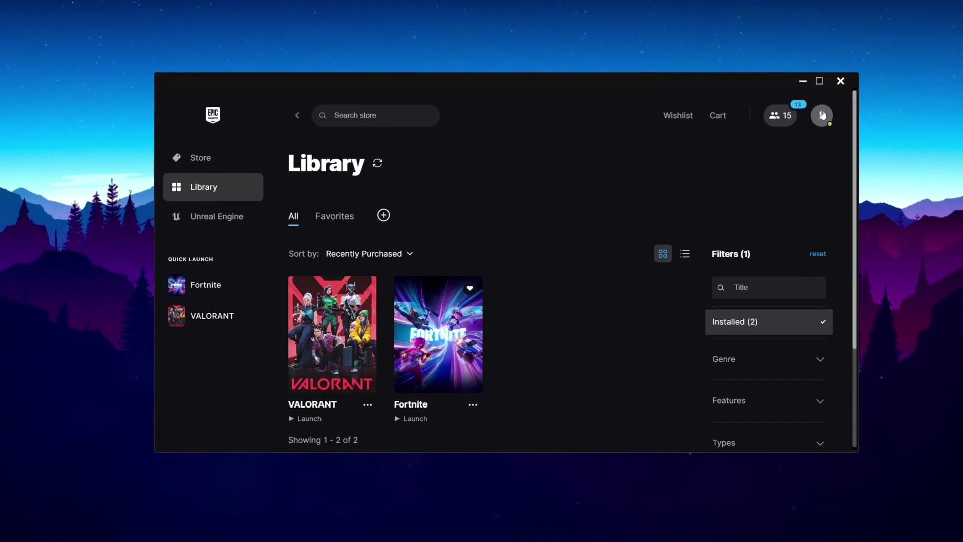
# - Review Fortnite's additional command line arguments in the launcher settings, and close the launcher
pyautogui.click(819, 118)
pyautogui.click(678, 325)
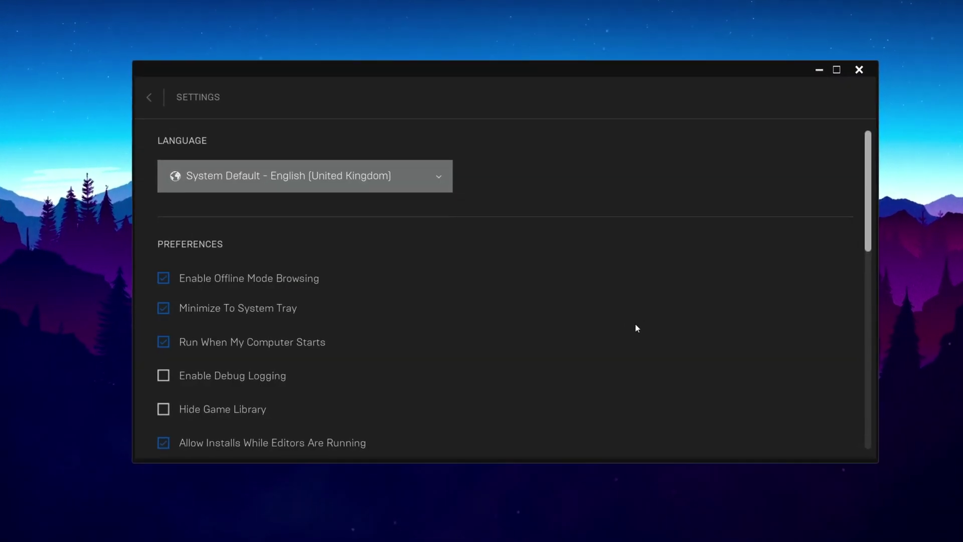
pyautogui.scroll(-6, 474, 379)
pyautogui.scroll(-6, 414, 335)
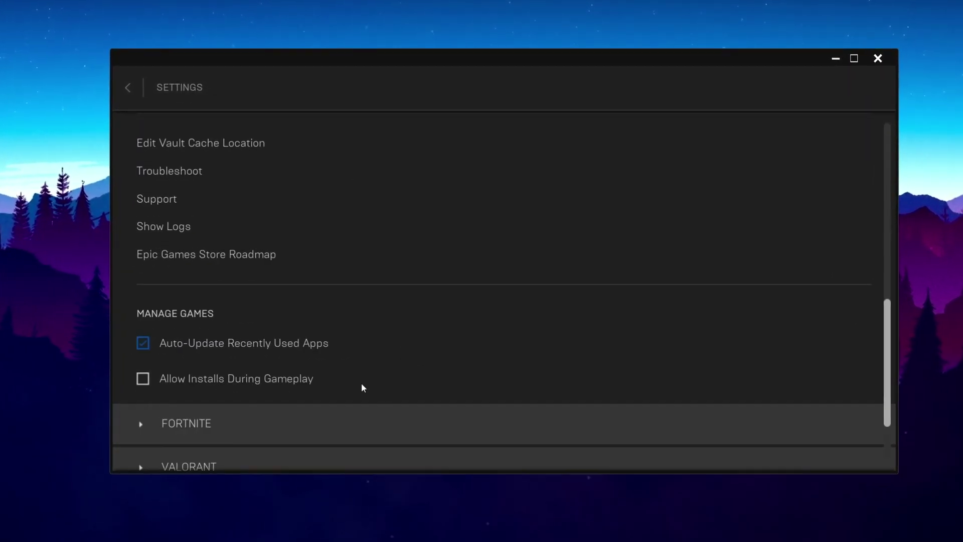
pyautogui.click(197, 314)
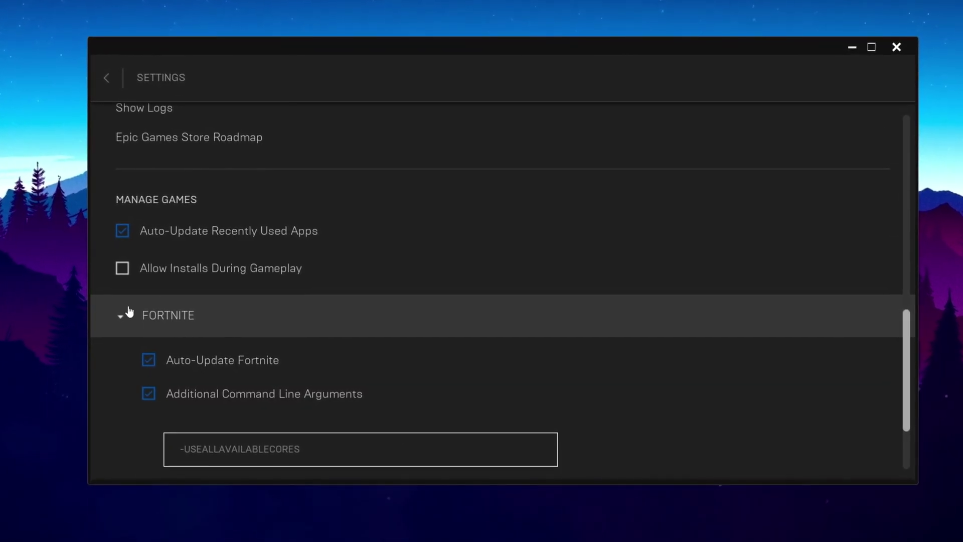
pyautogui.scroll(-2, 301, 318)
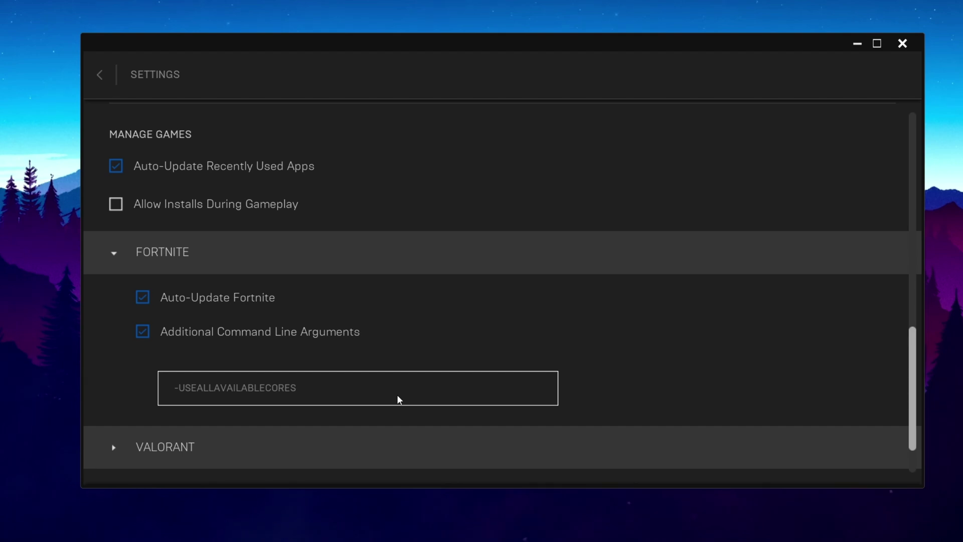
pyautogui.click(122, 256)
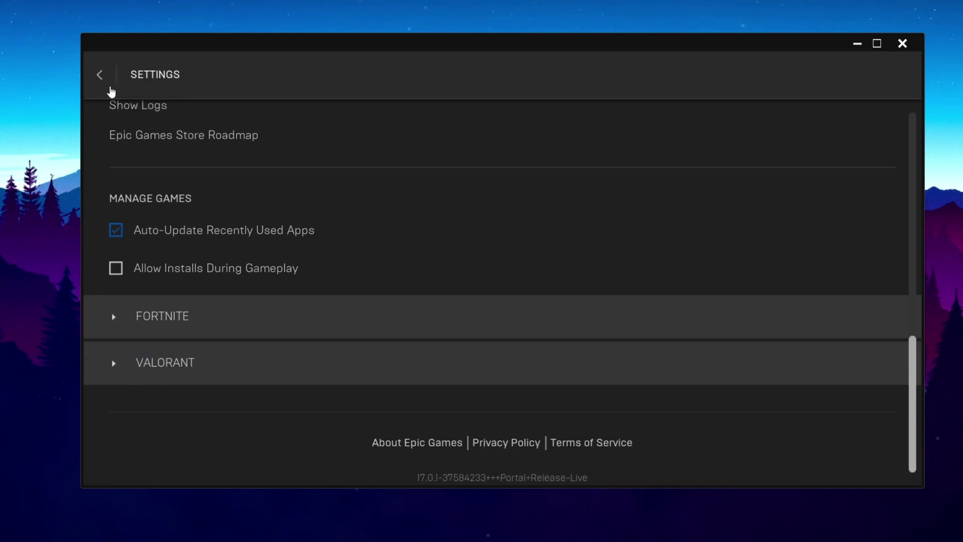
pyautogui.click(99, 74)
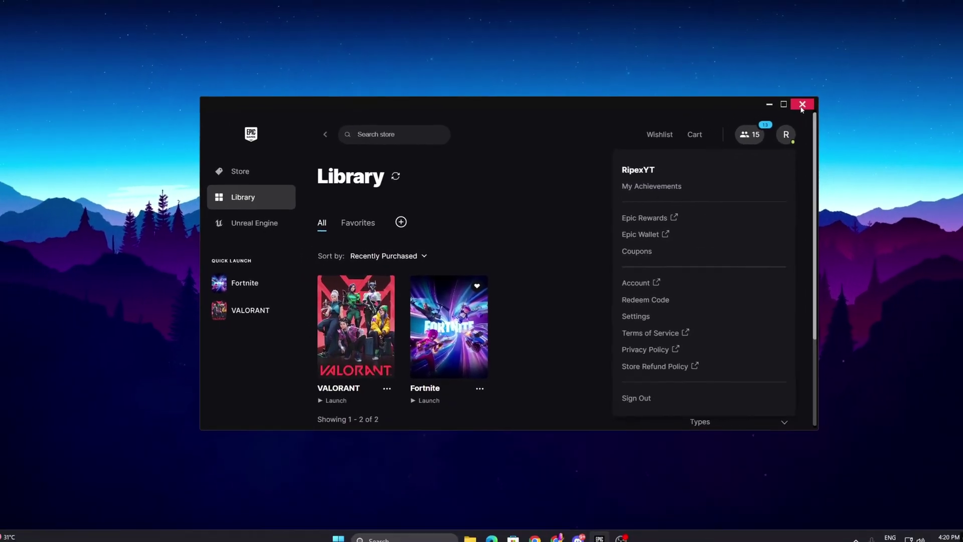
pyautogui.click(828, 90)
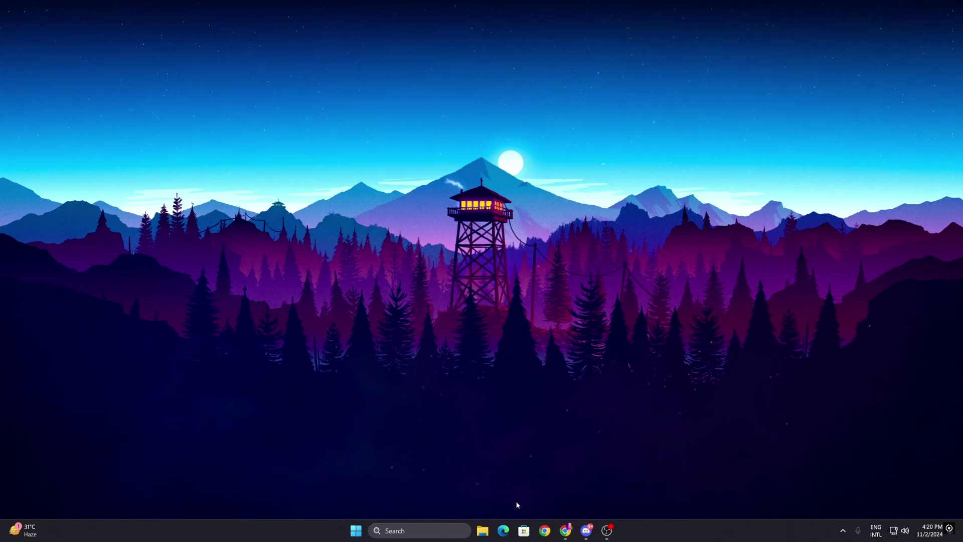
# - In File Explorer, open Fortnite's FortniteGame\Binaries\Win64 folder under C:\Program Files\Epic Games and find FortniteClient-Win64-Shipping.exe
pyautogui.click(487, 531)
pyautogui.doubleClick(298, 235)
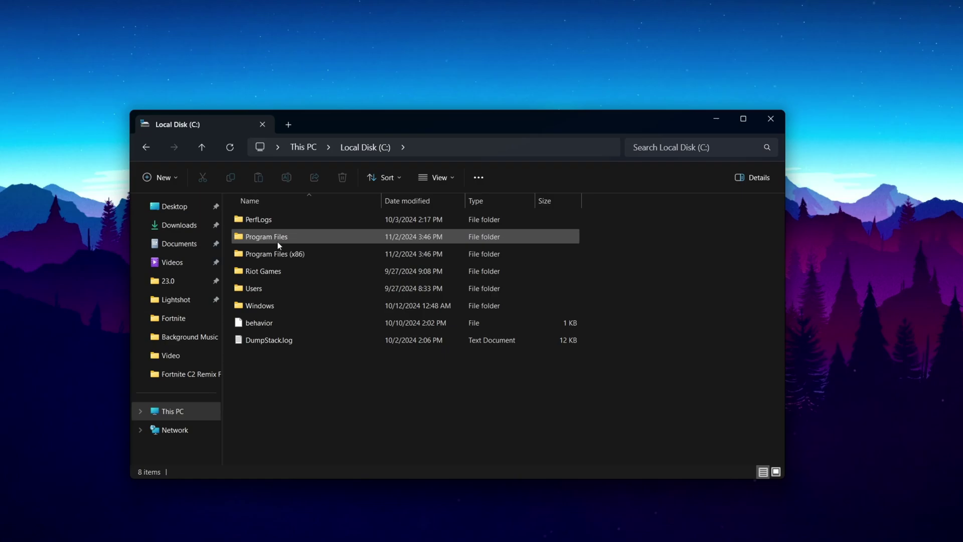
pyautogui.doubleClick(278, 242)
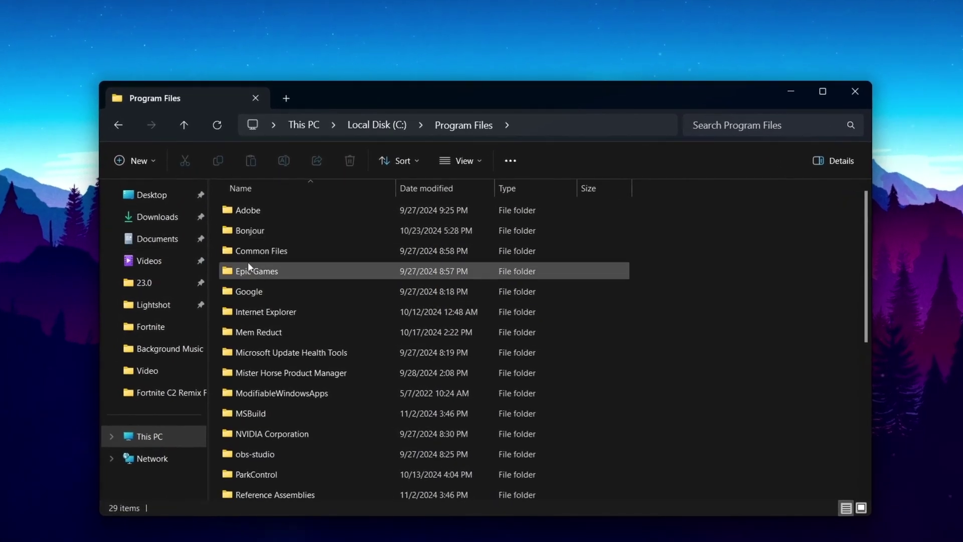
pyautogui.doubleClick(280, 230)
pyautogui.doubleClick(258, 212)
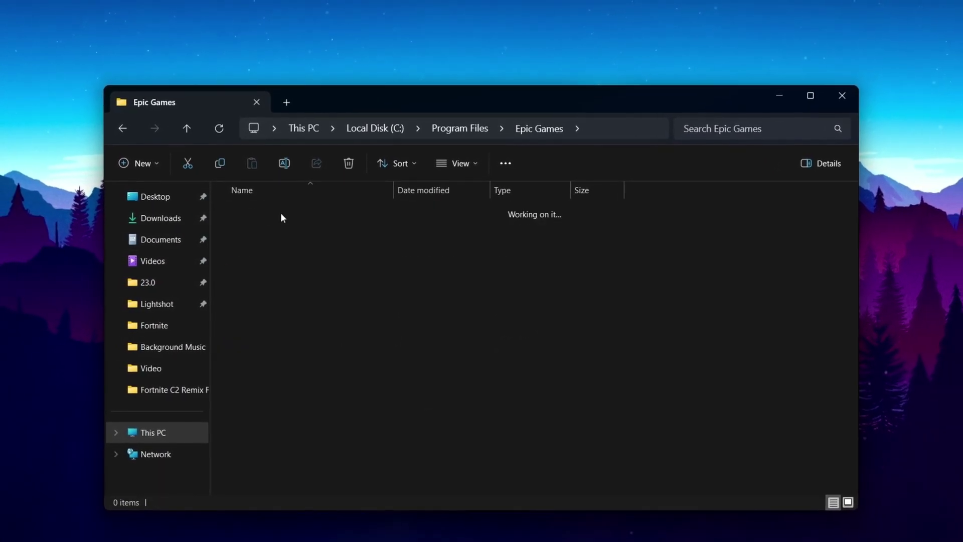
pyautogui.doubleClick(262, 272)
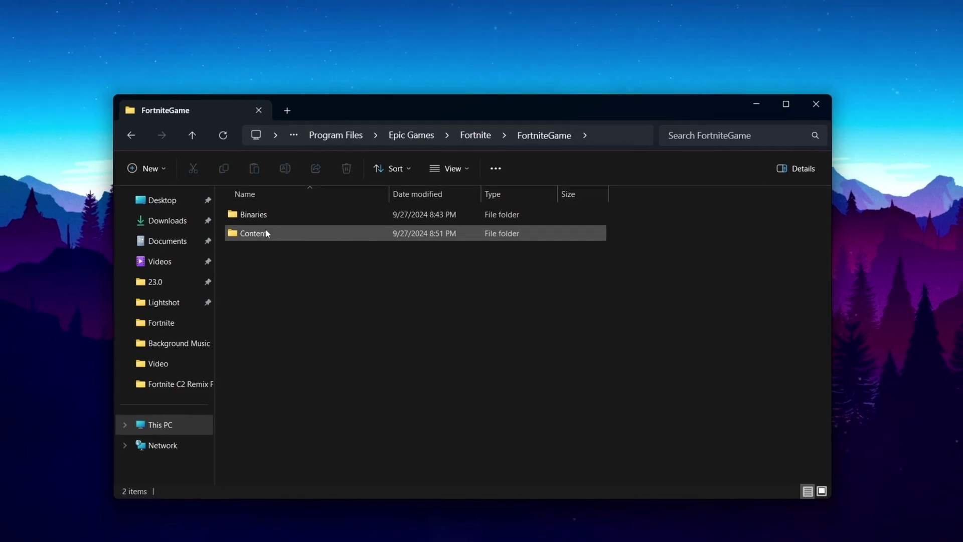
pyautogui.doubleClick(273, 215)
pyautogui.doubleClick(268, 237)
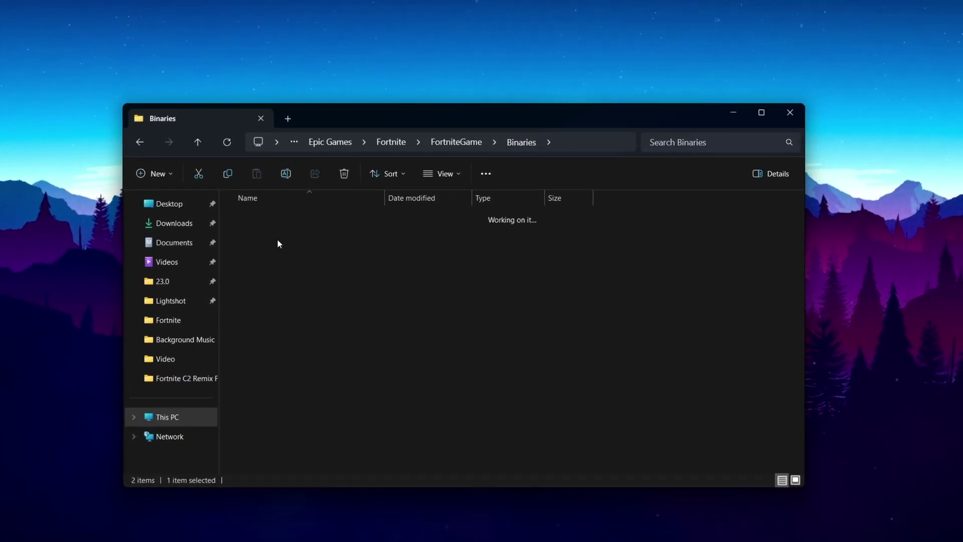
pyautogui.scroll(-15, 501, 335)
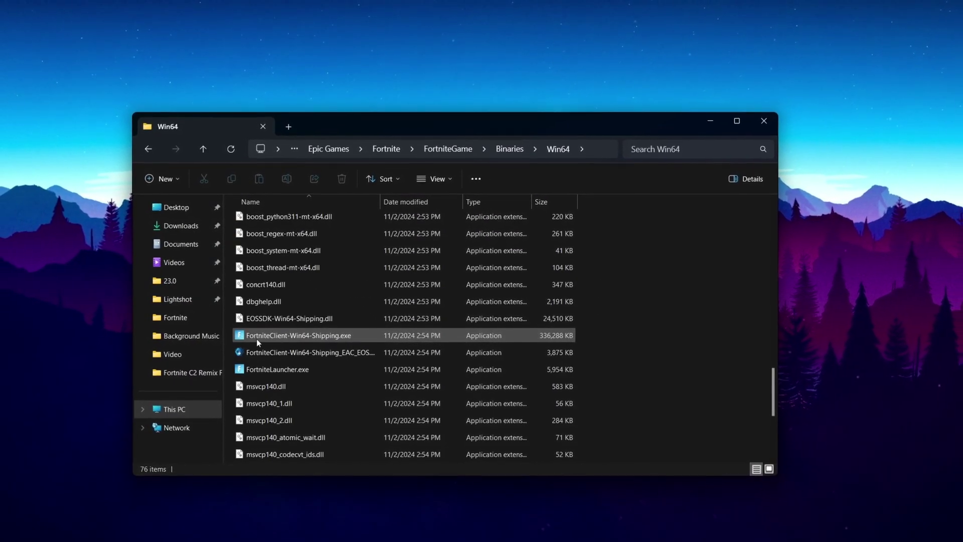
# - Open the compatibility properties of FortniteClient-Win64-Shipping.exe and check the full-screen optimisations setting
pyautogui.moveTo(267, 340)
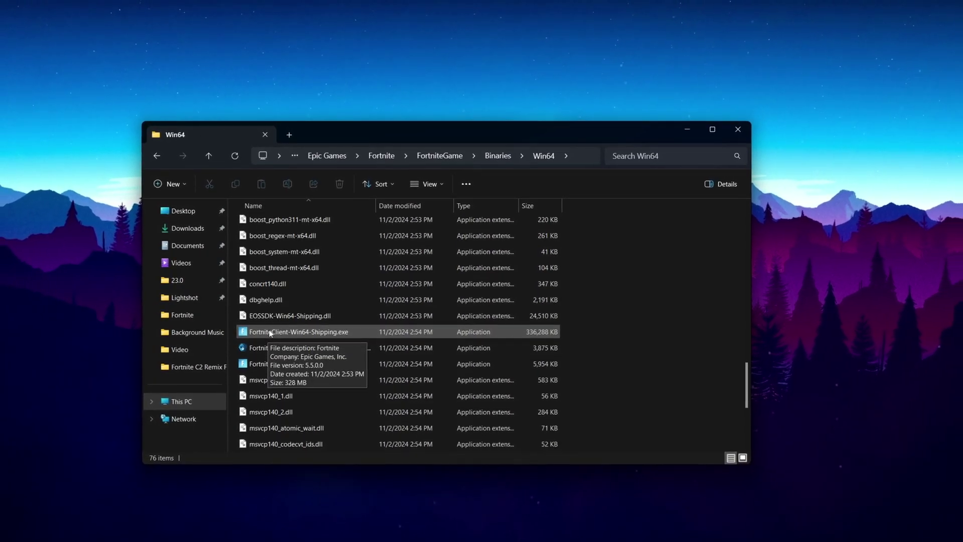
pyautogui.rightClick(270, 330)
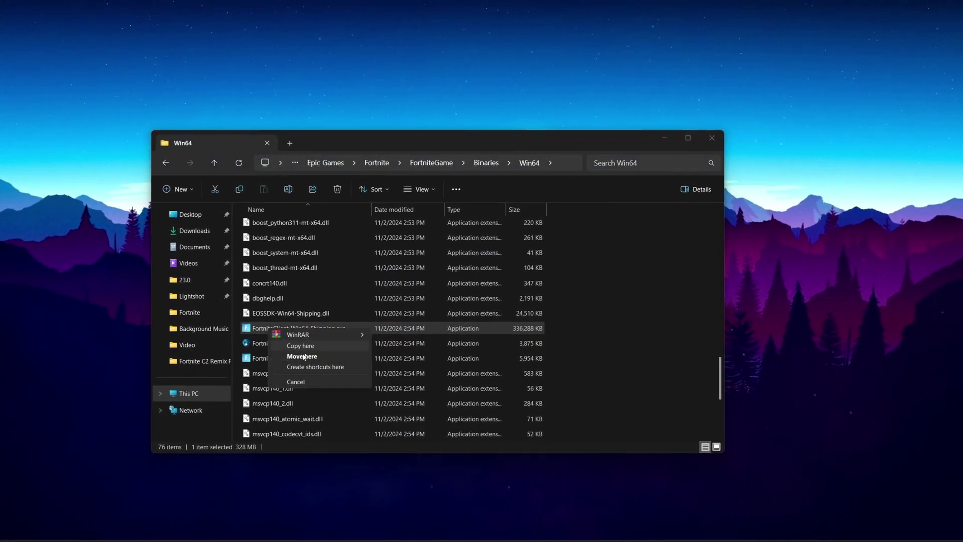
pyautogui.rightClick(258, 329)
pyautogui.click(299, 322)
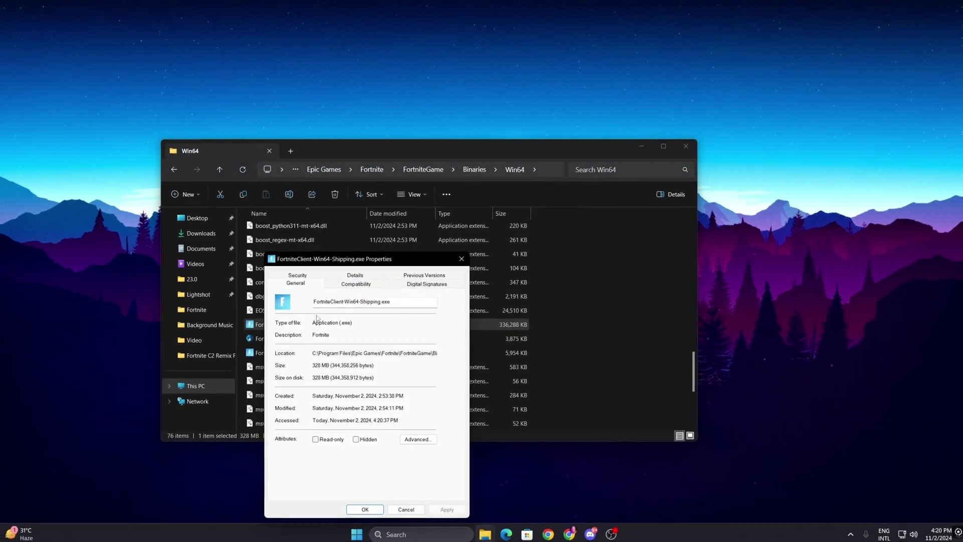
pyautogui.click(367, 286)
pyautogui.moveTo(363, 259); pyautogui.dragTo(387, 160)
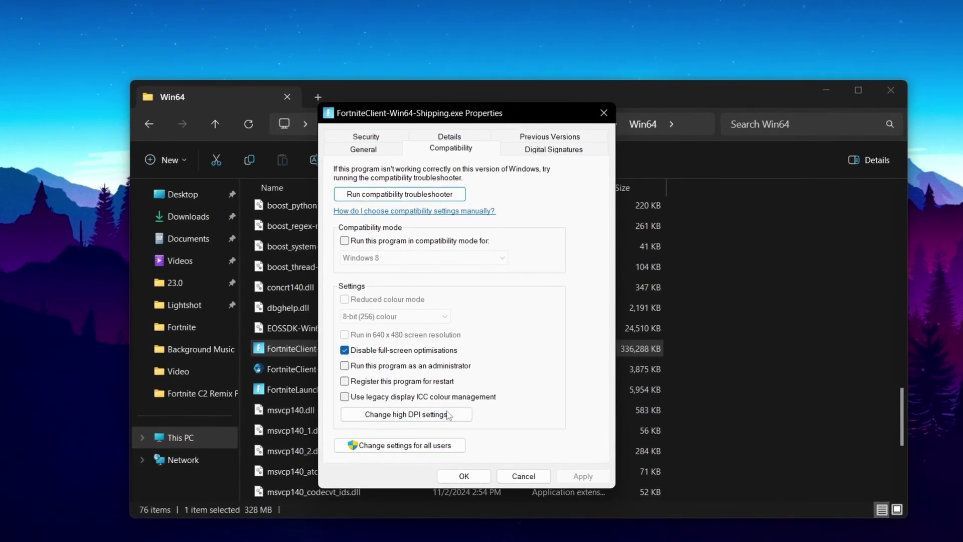
# - Confirm the high DPI scaling override as performed by Application, accept the executable's properties, and close the Win64 folder
pyautogui.click(394, 415)
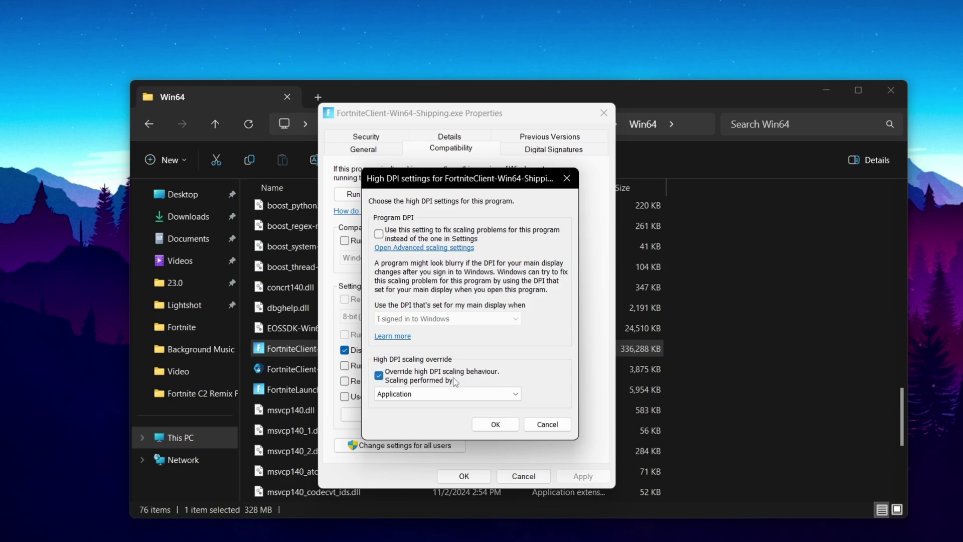
pyautogui.click(485, 421)
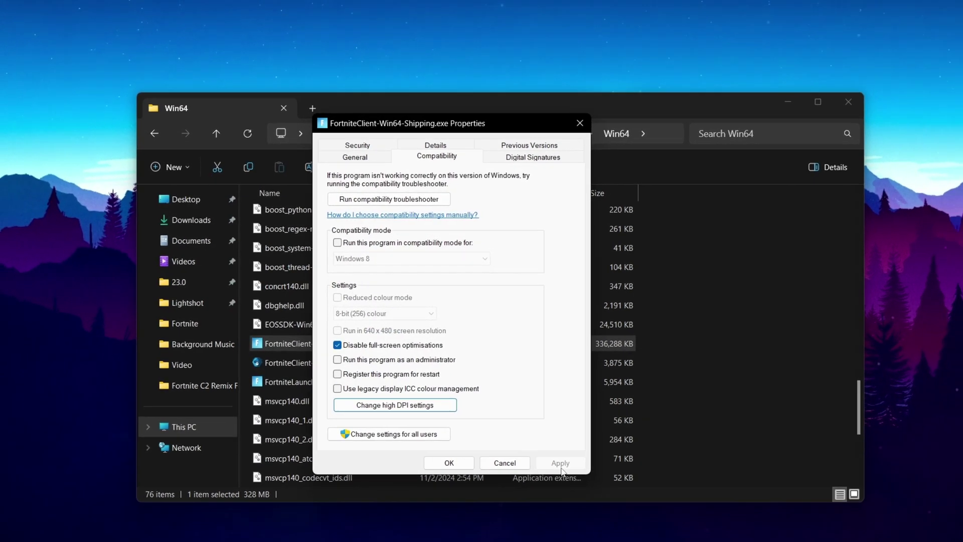
pyautogui.click(450, 455)
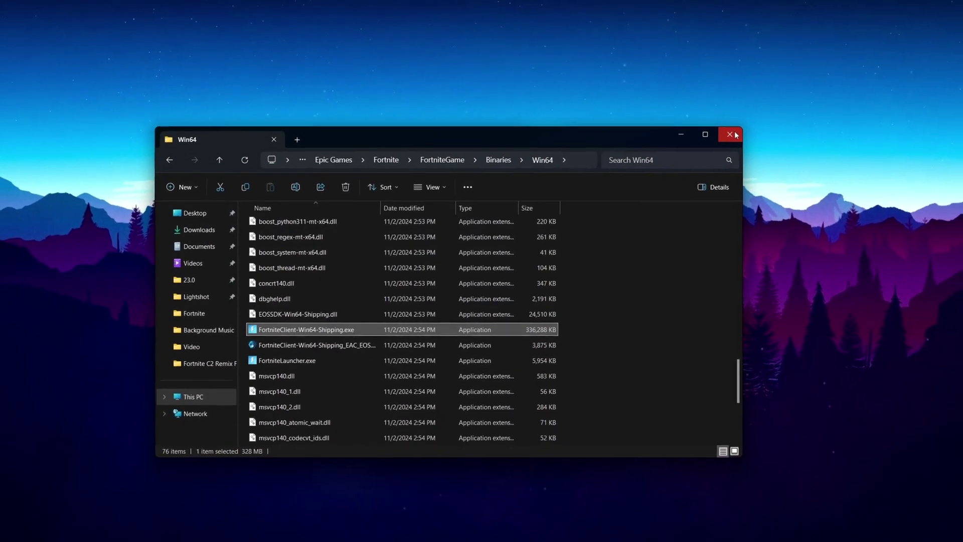
pyautogui.click(818, 109)
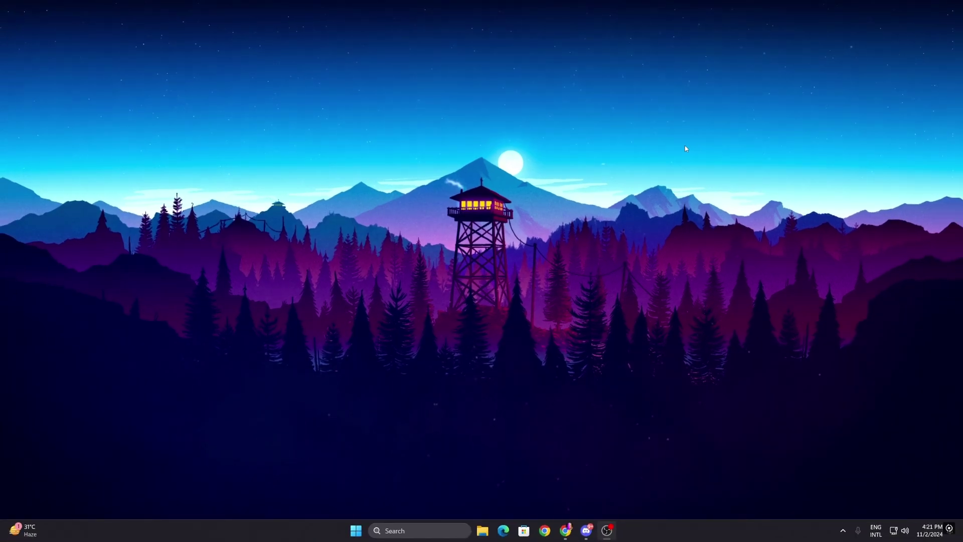